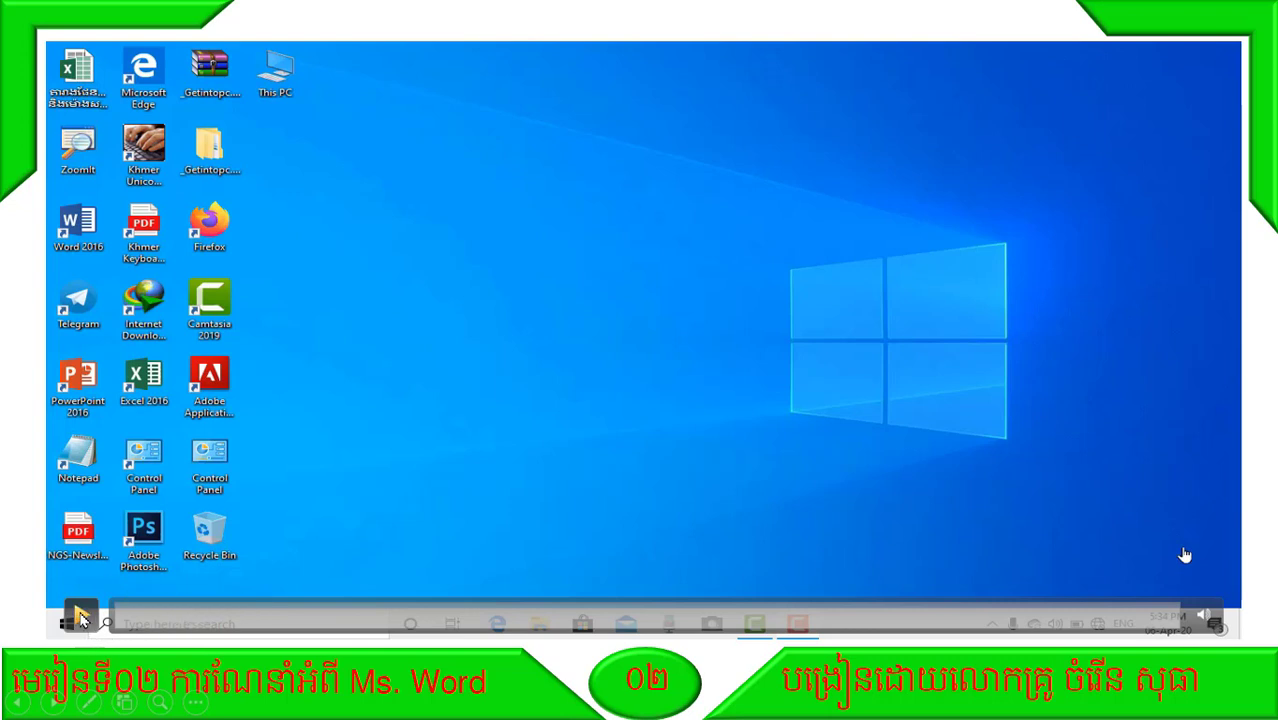
Launch Word 2016 from its desktop shortcut.
left_click(80, 618)
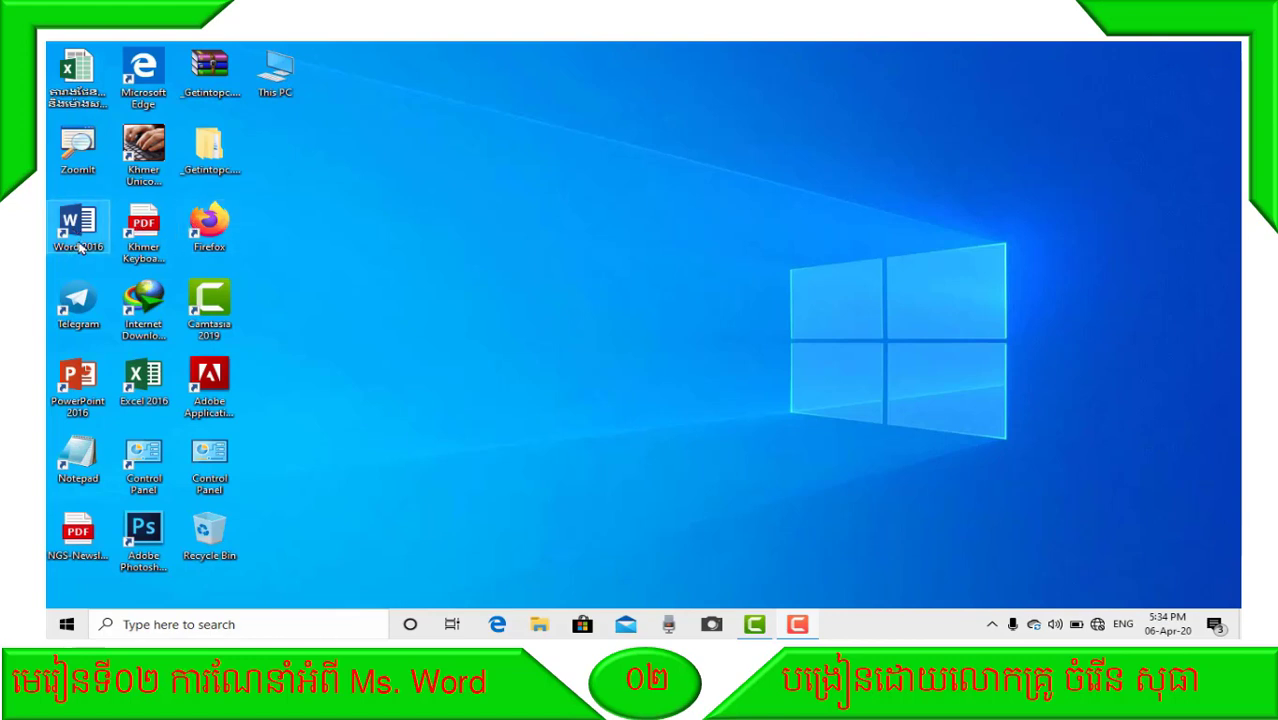
double_click(84, 232)
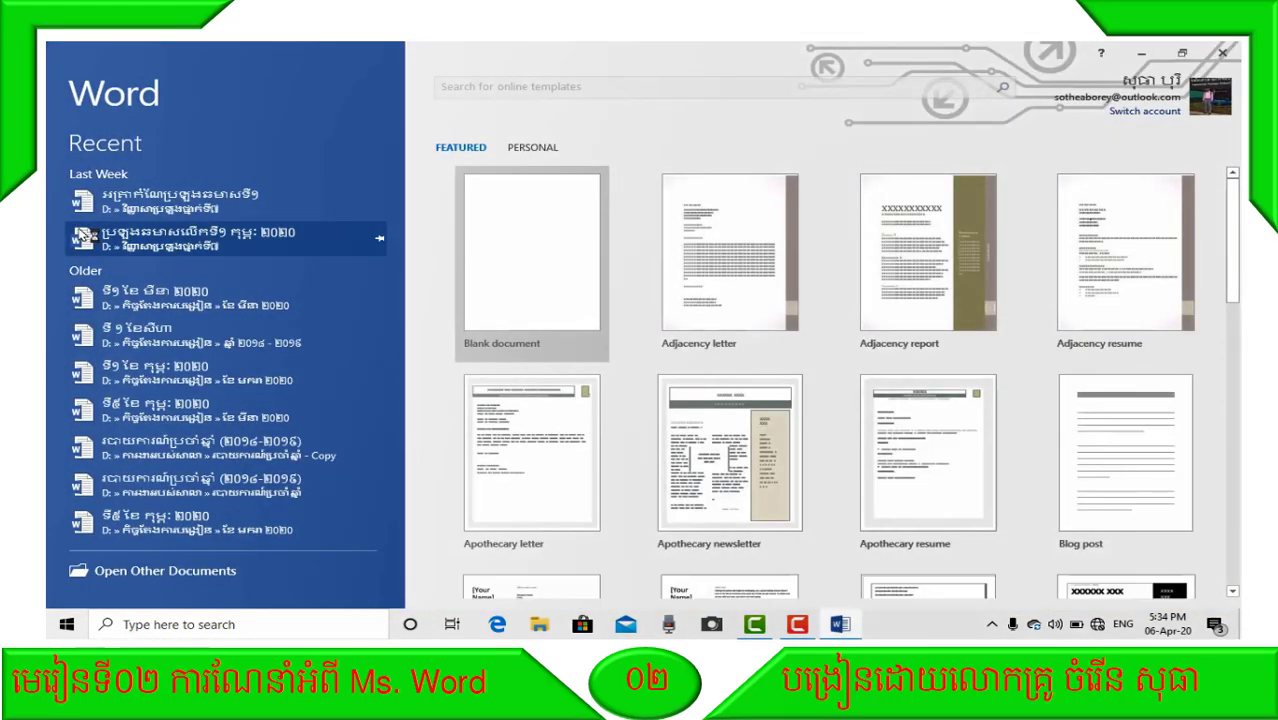
Start a blank document and set Landscape orientation in Page Setup, keeping 2 cm margins.
left_click(580, 270)
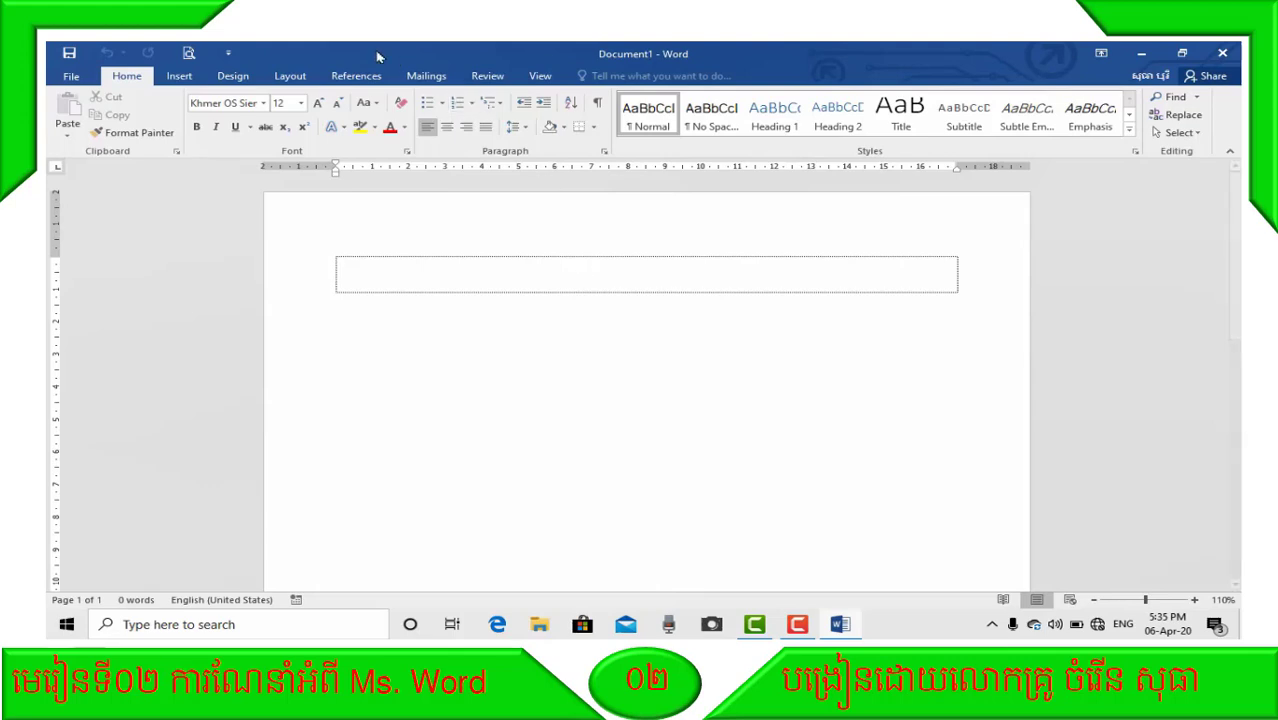
left_click(292, 79)
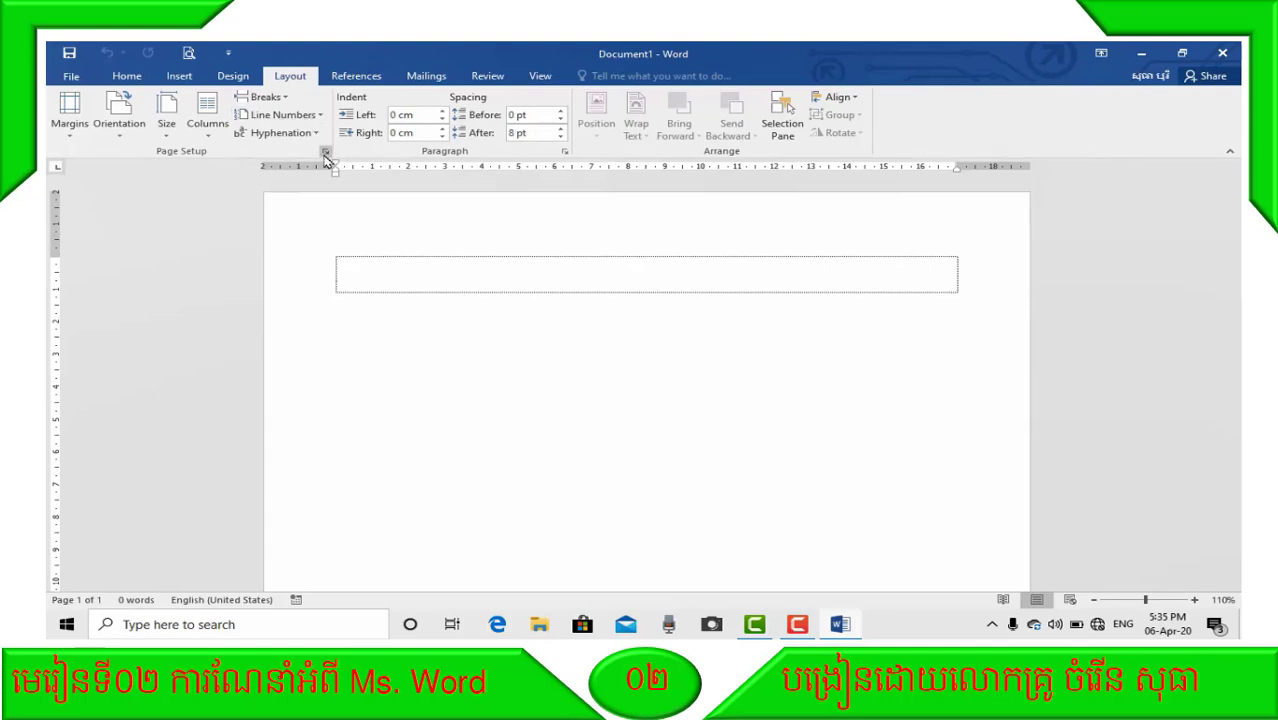
left_click(325, 154)
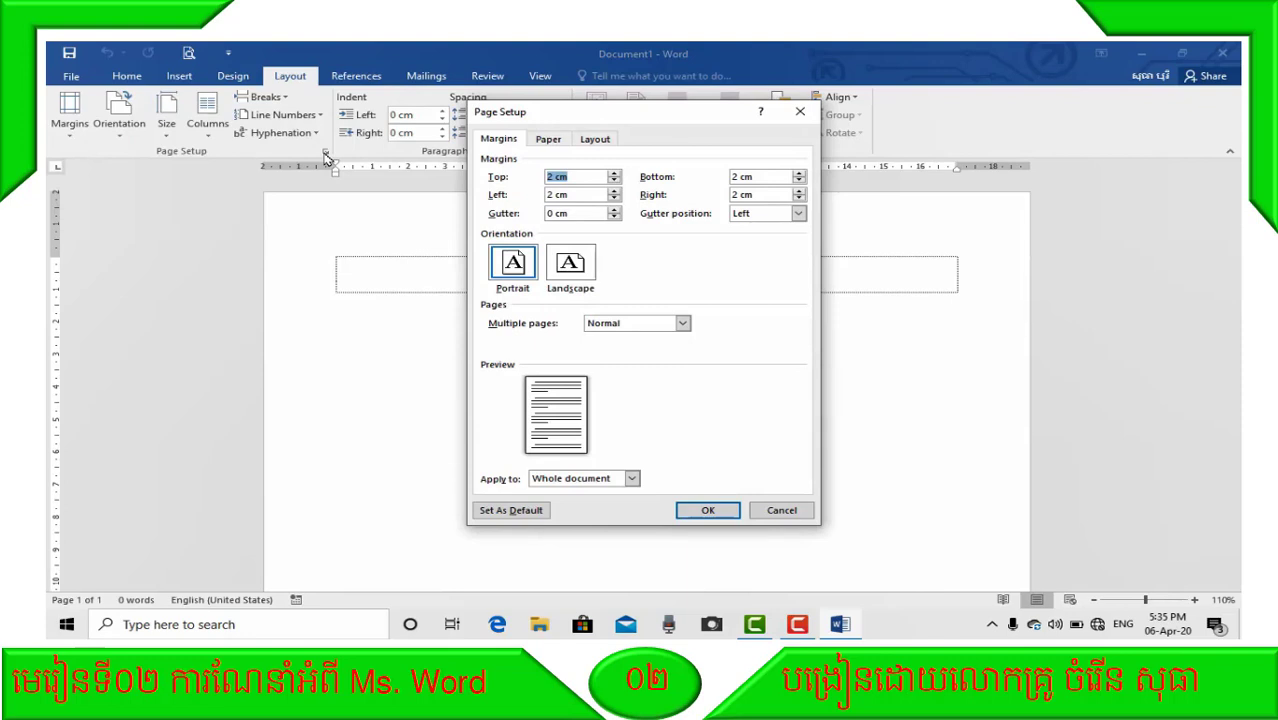
left_click(558, 141)
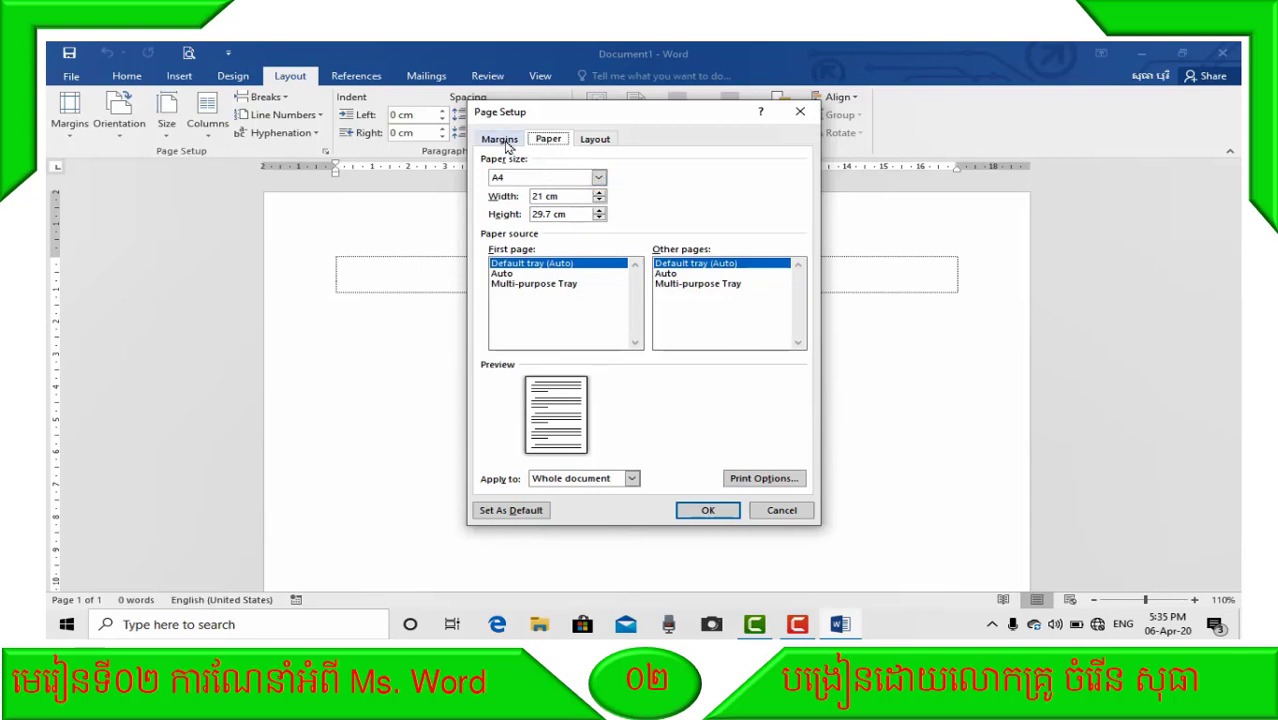
left_click(500, 139)
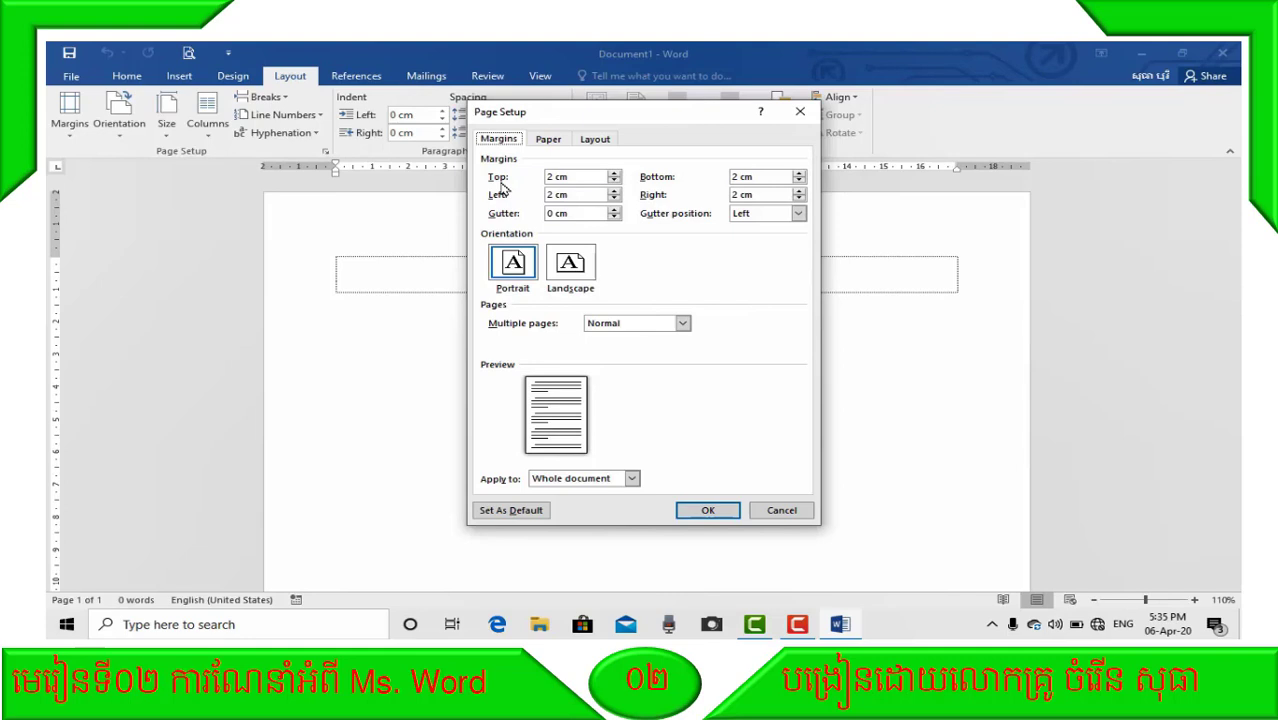
left_click(568, 277)
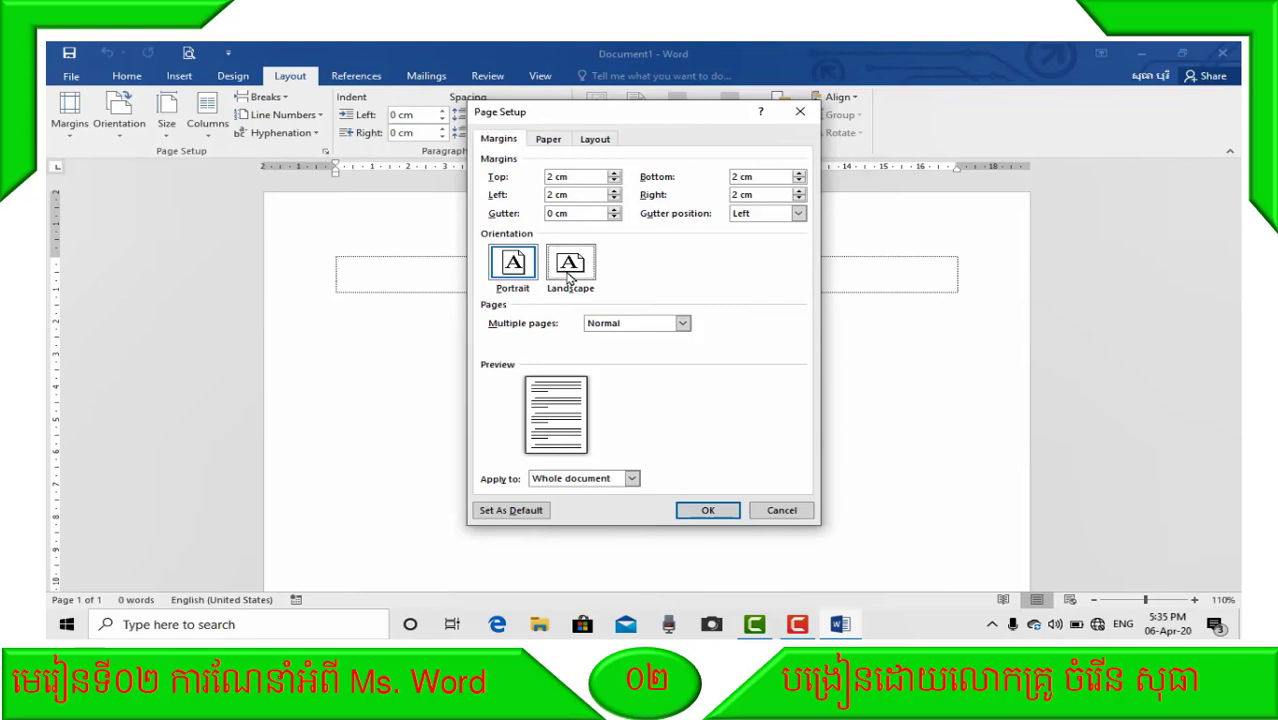
left_click(707, 510)
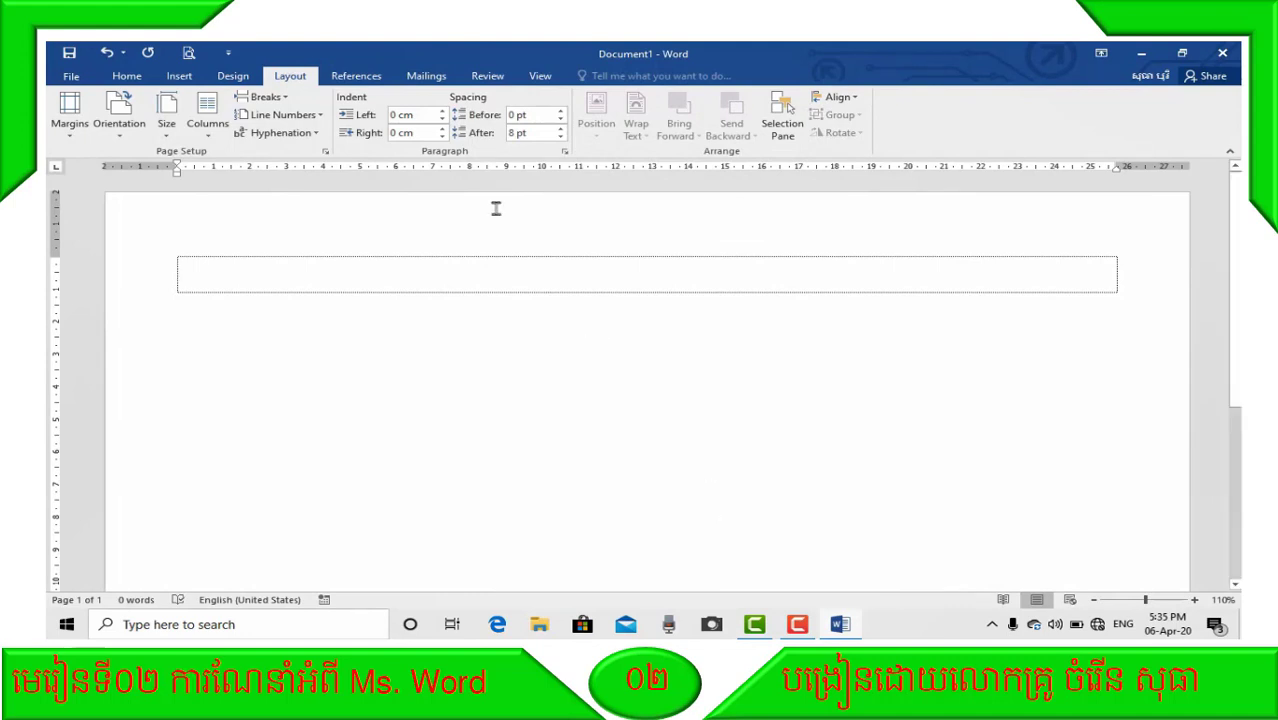
Start a Labels mail merge using the 30 Per Page label layout.
left_click(449, 81)
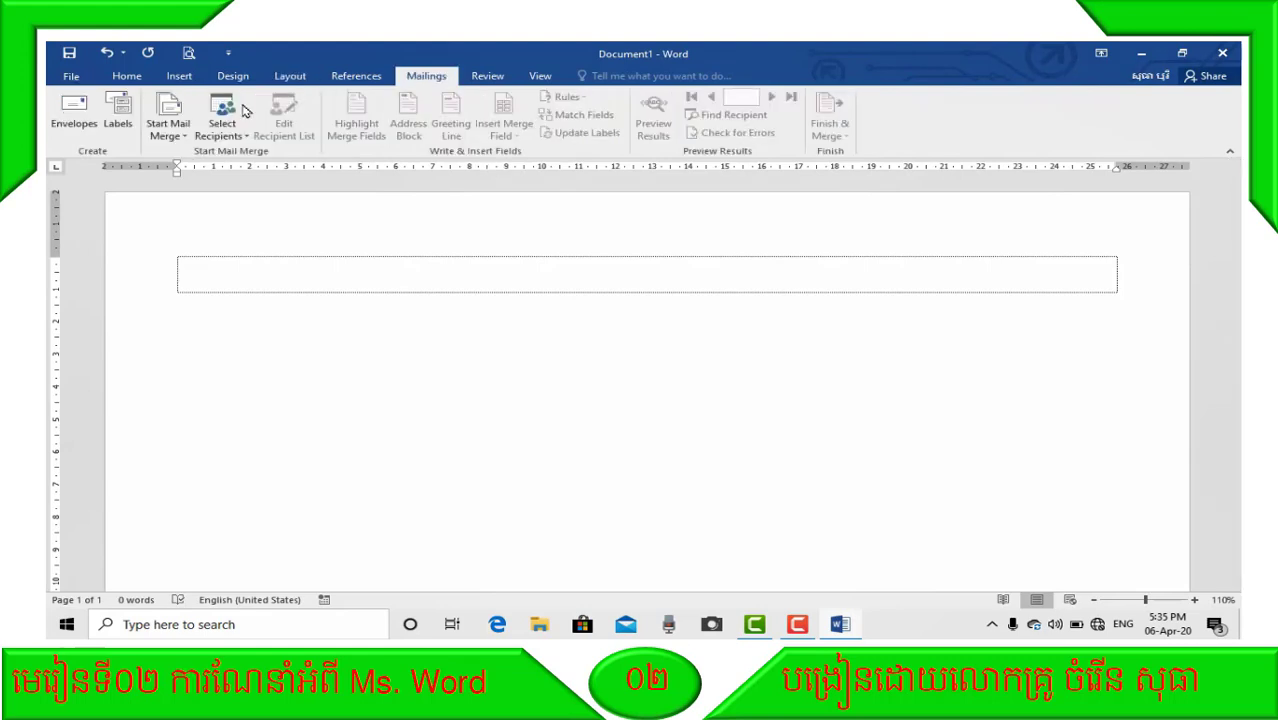
left_click(187, 144)
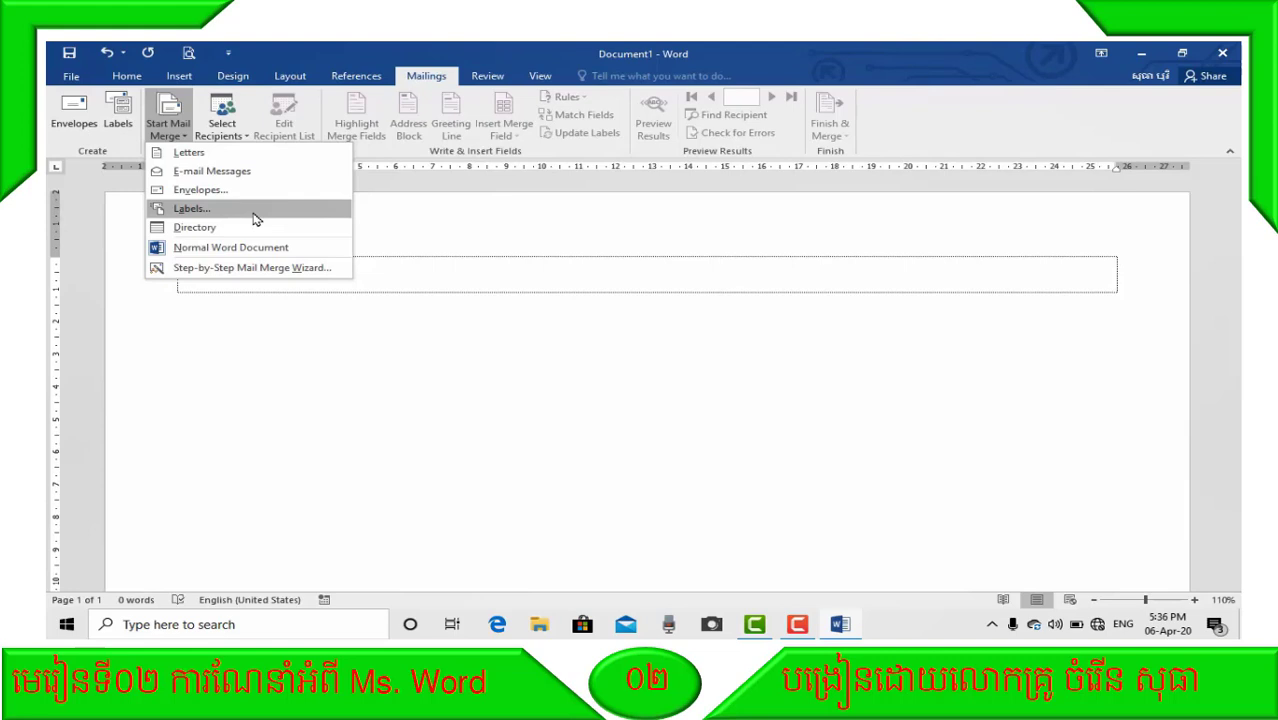
left_click(255, 209)
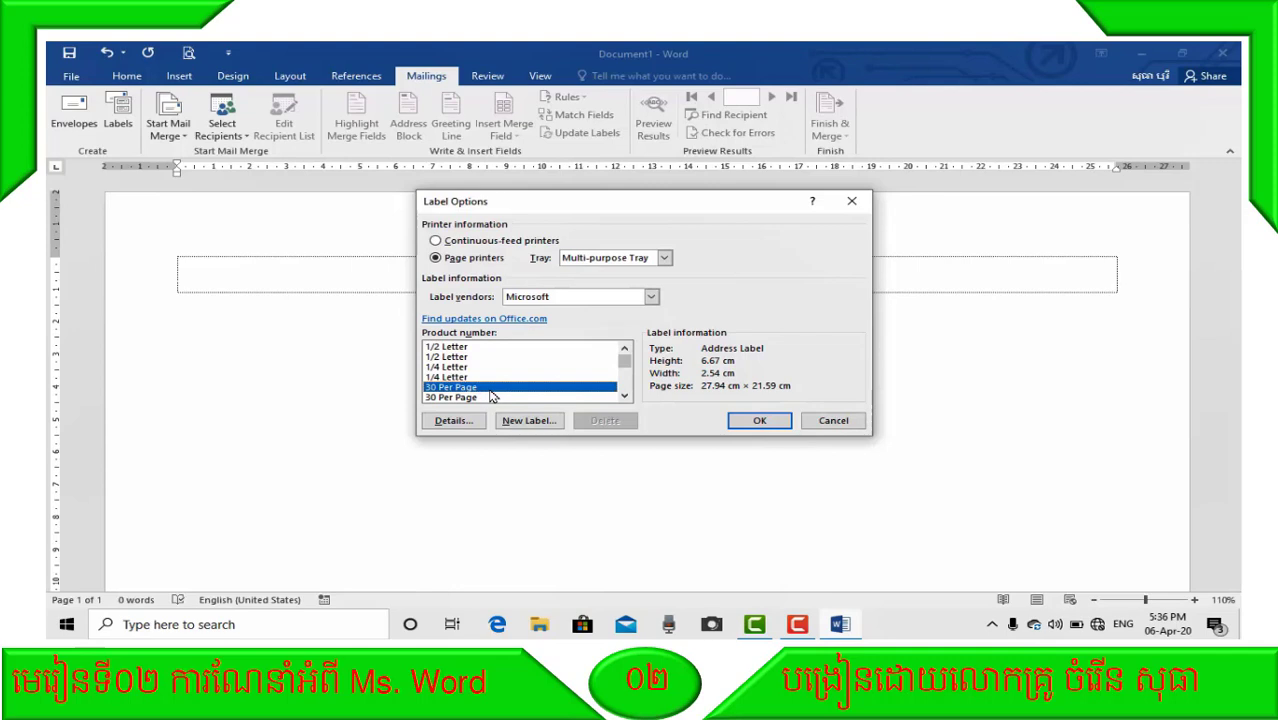
left_click(749, 425)
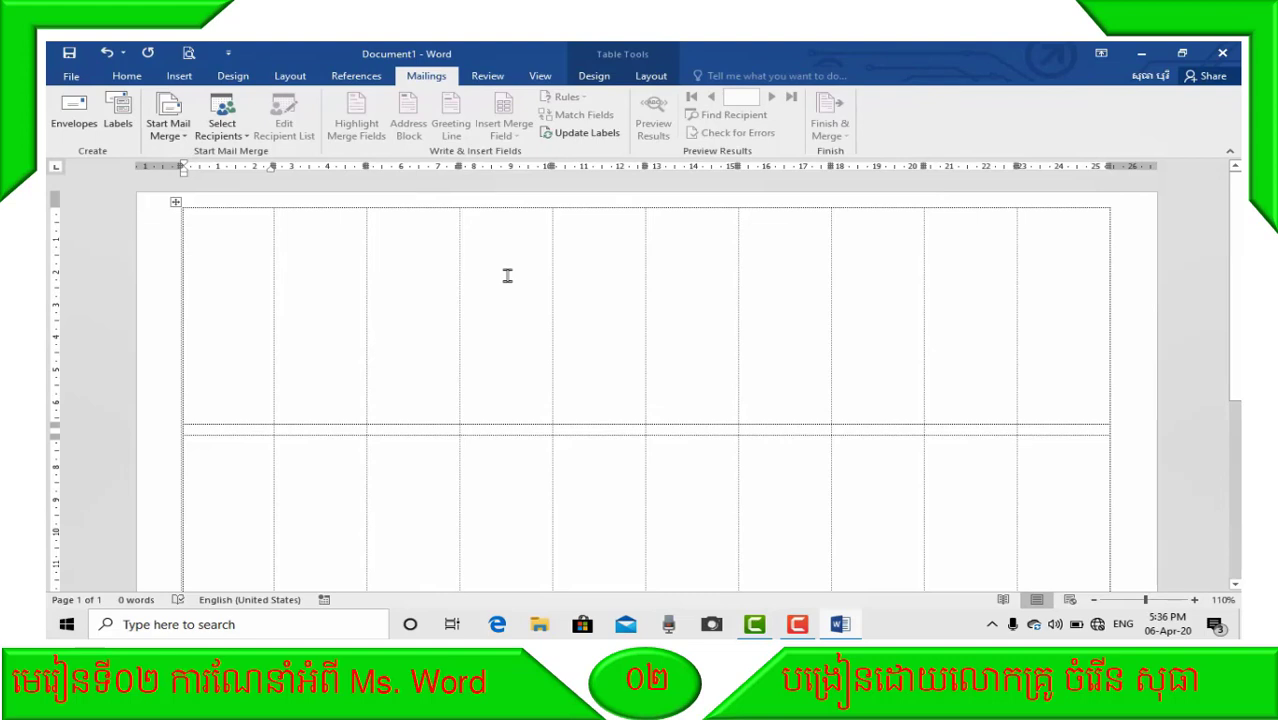
Delete the label columns beyond the third, leaving three columns.
mouse_move(507, 276)
left_mouse_down()
mouse_move(1012, 319)
mouse_move(1060, 522)
mouse_move(1043, 609)
left_mouse_up()
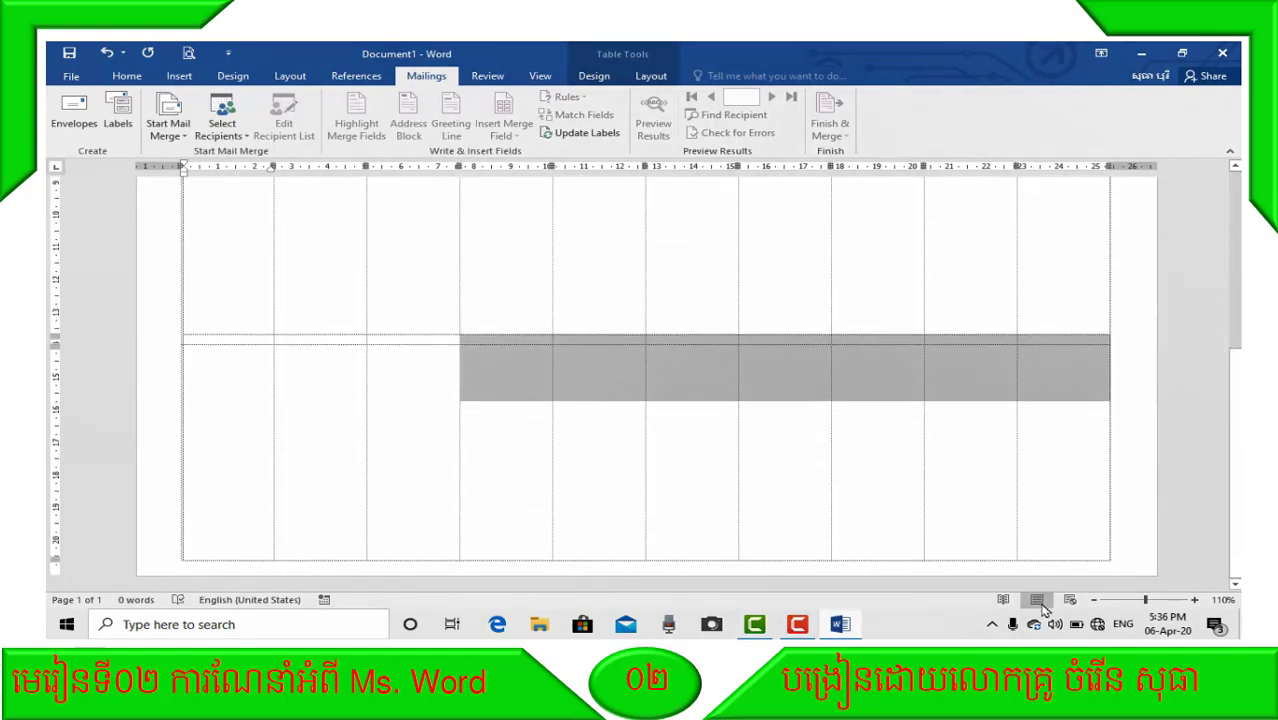
right_click(669, 363)
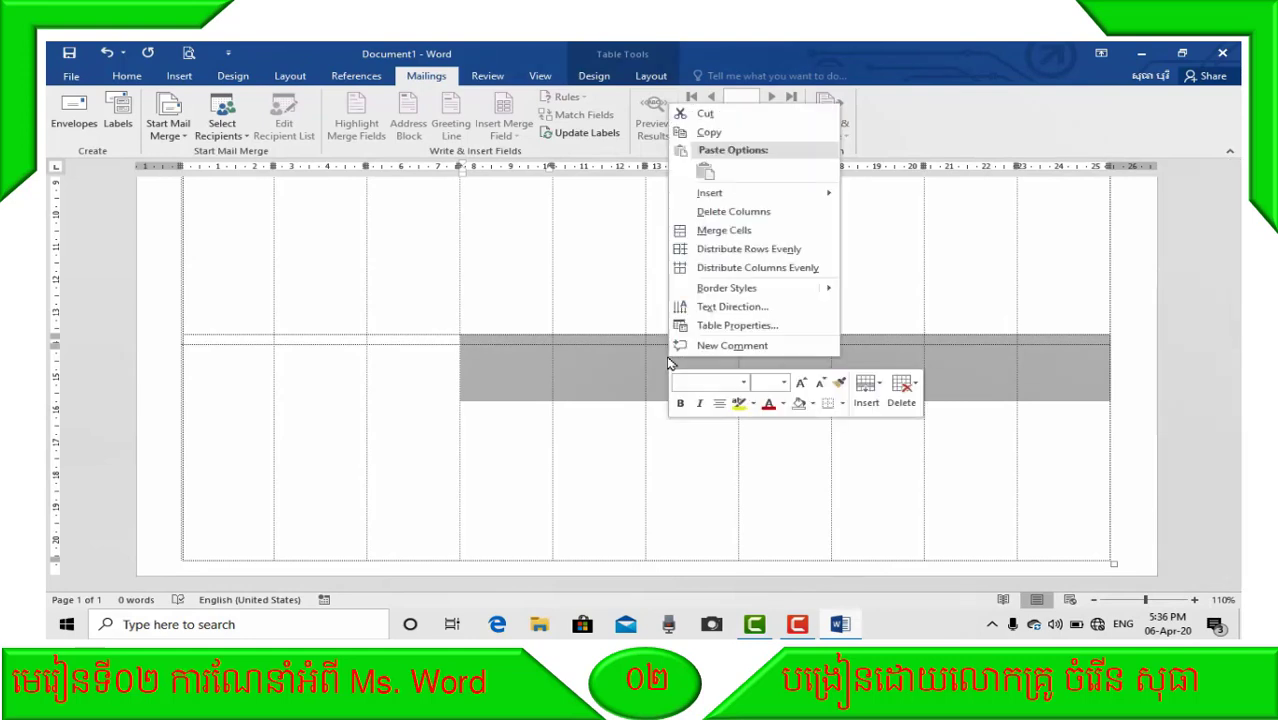
left_click(818, 215)
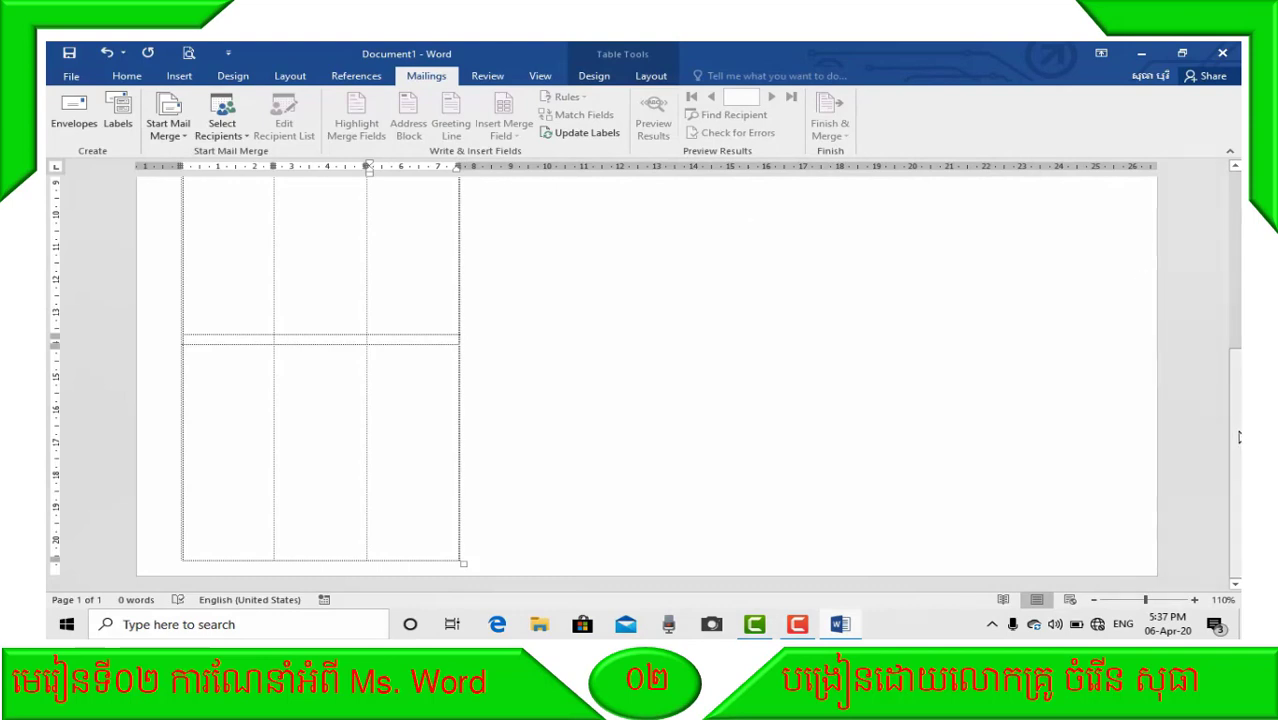
Remove the first thin spacer row using Delete entire row.
scroll(1235, 436, "up", 3)
scroll(1235, 436, "up", 3)
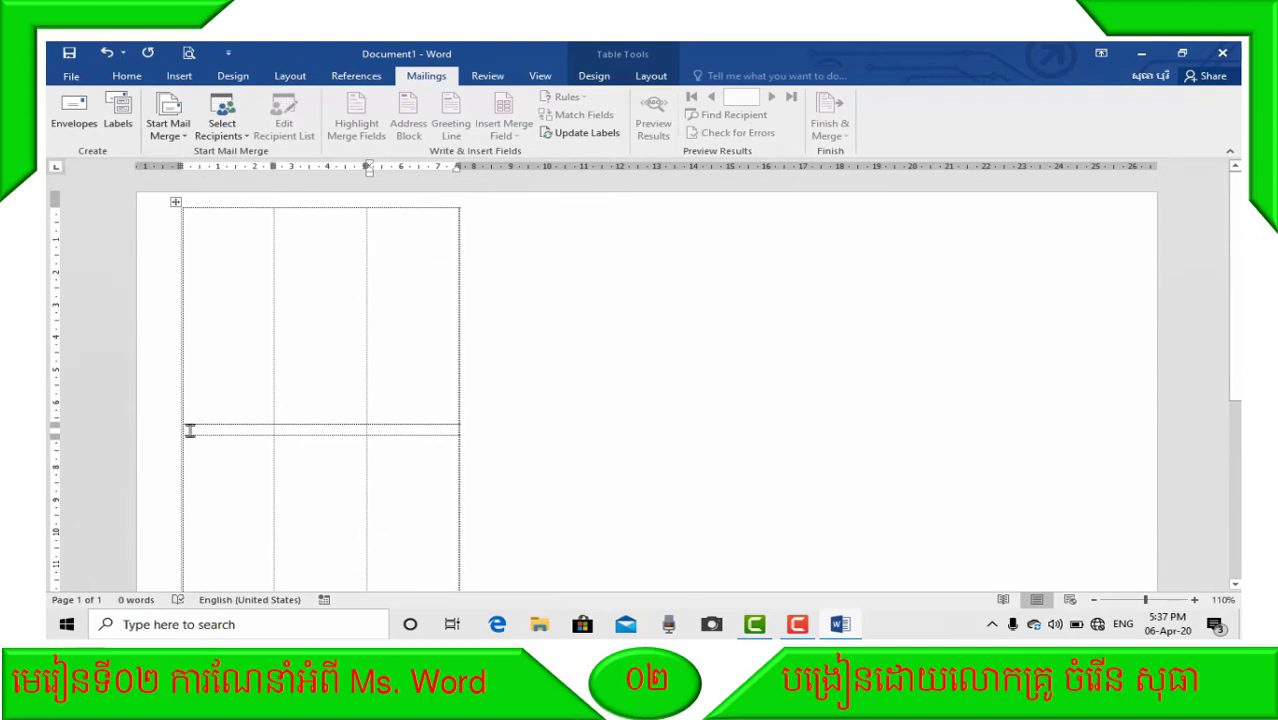
left_click_drag(190, 430, 398, 434)
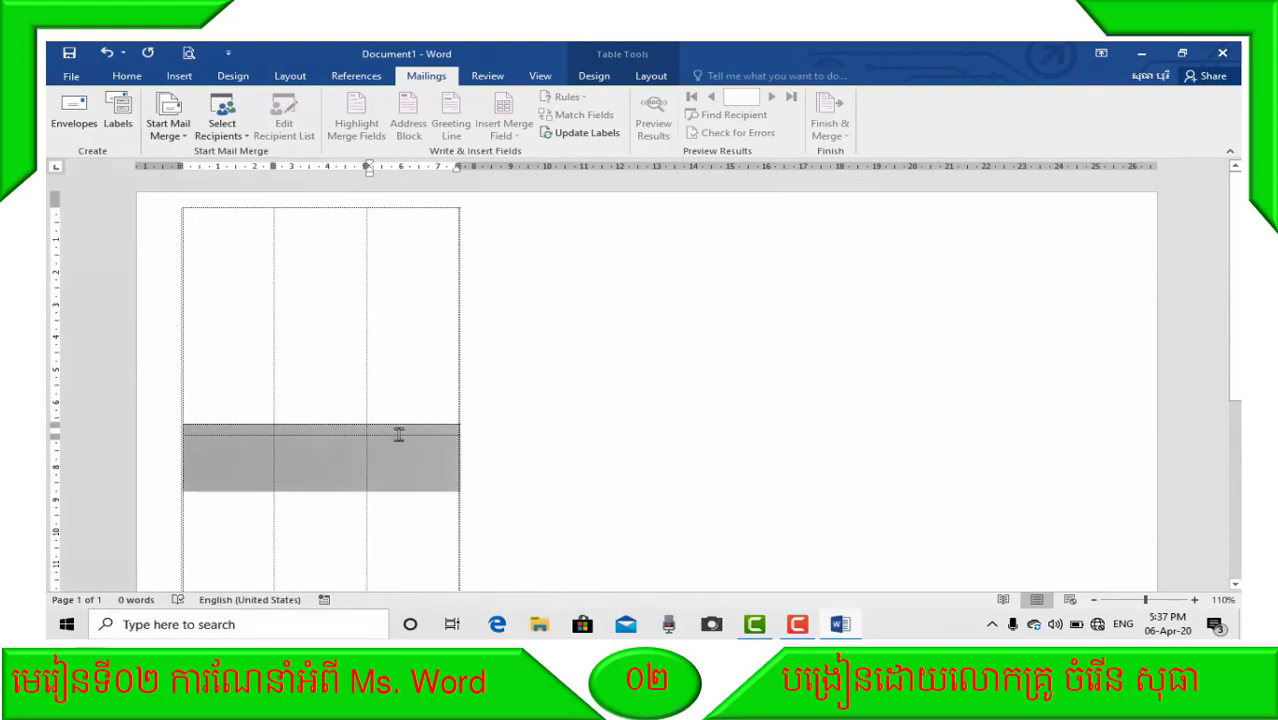
left_click_drag(398, 434, 398, 431)
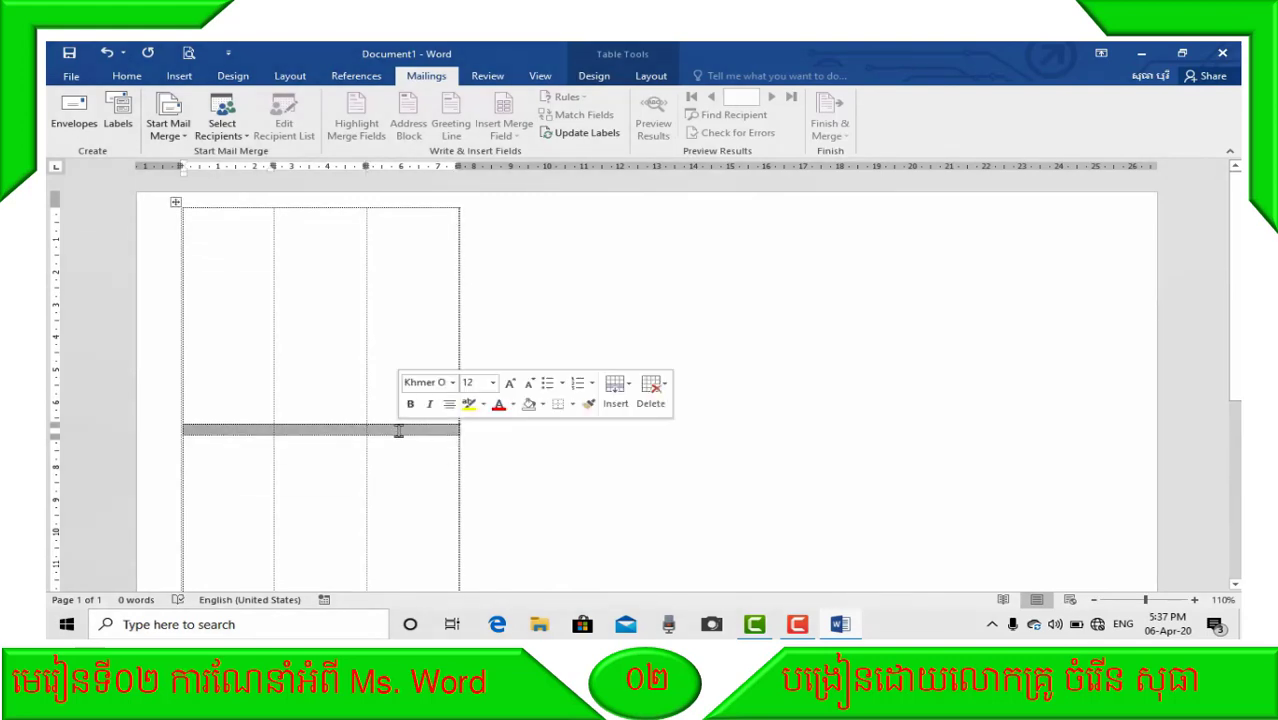
right_click(399, 433)
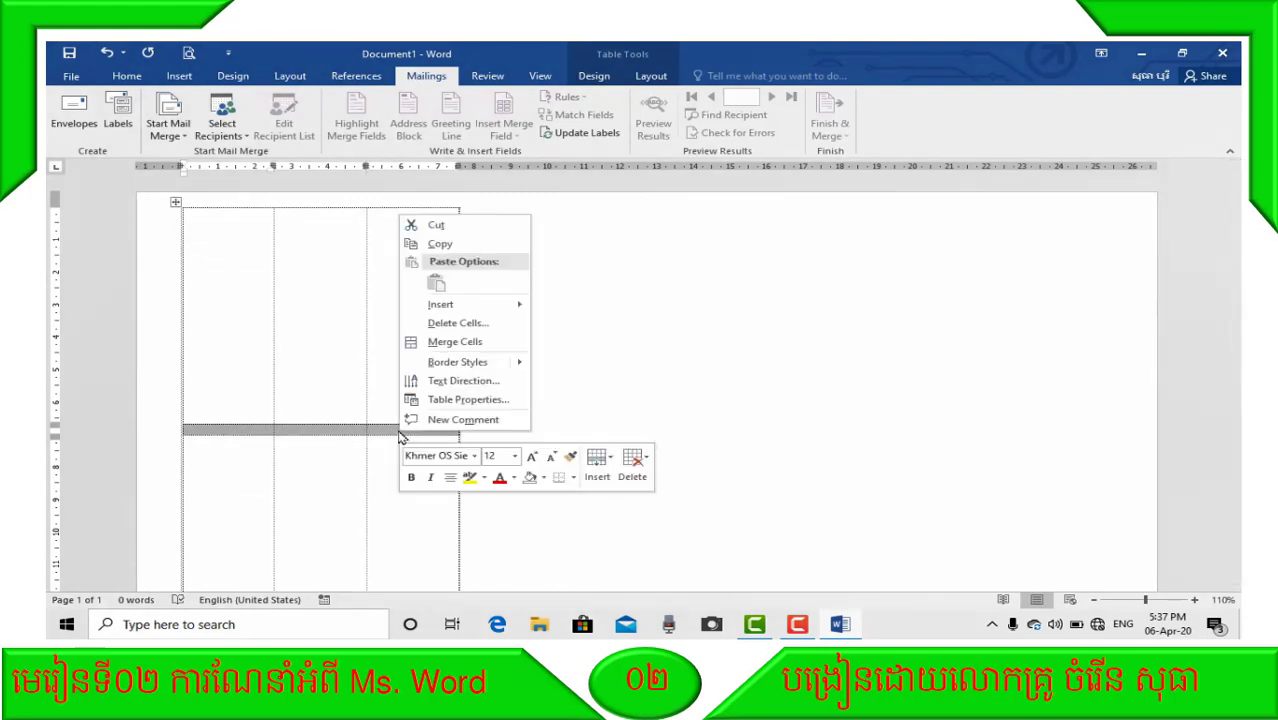
left_click(462, 324)
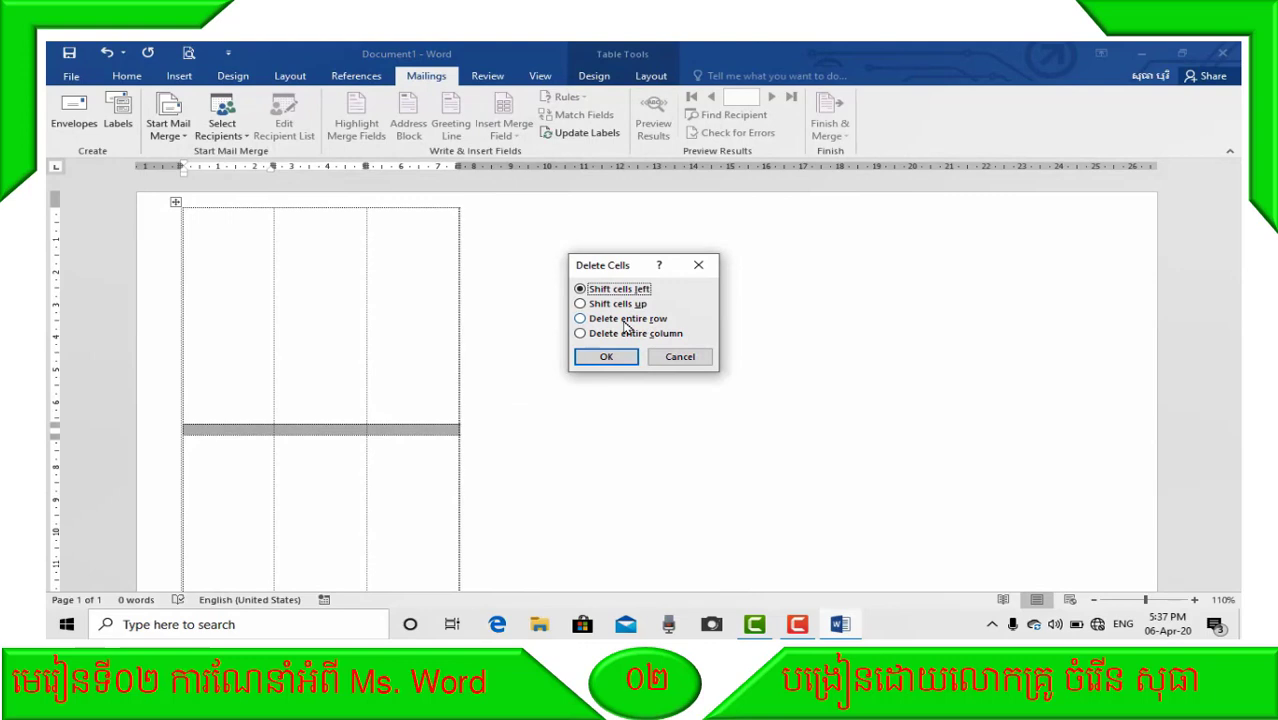
left_click(626, 322)
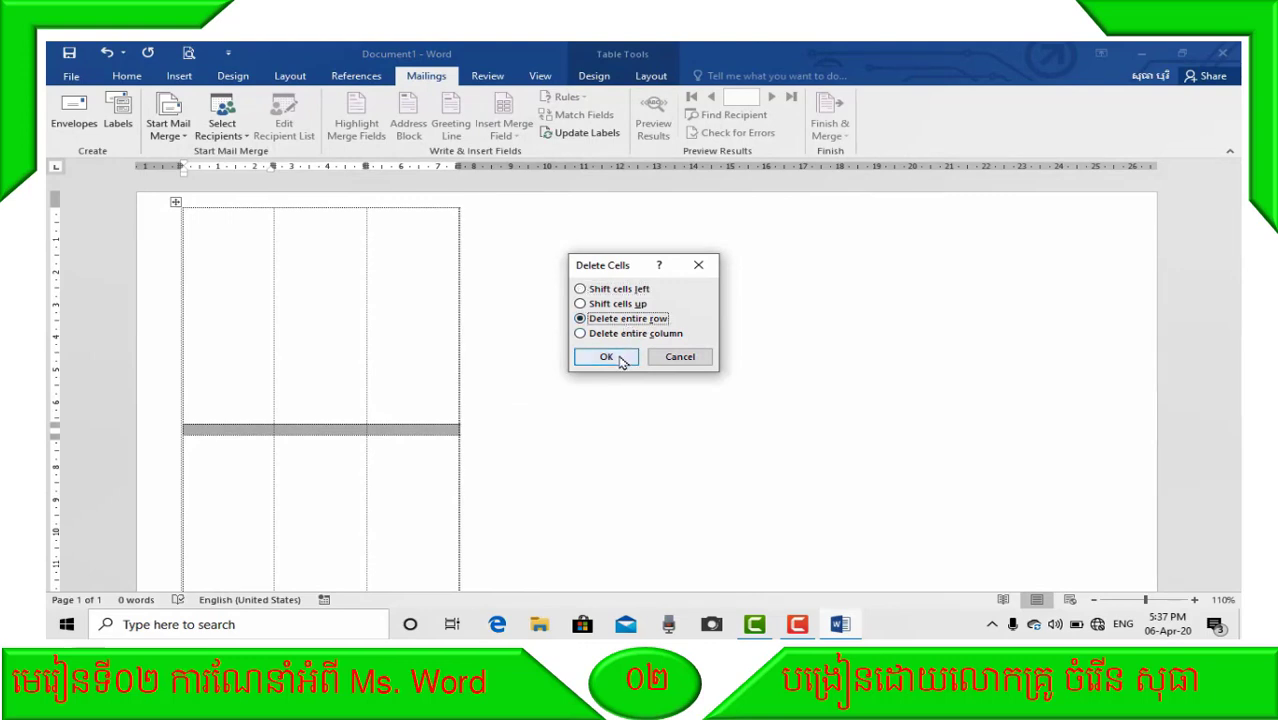
left_click(620, 358)
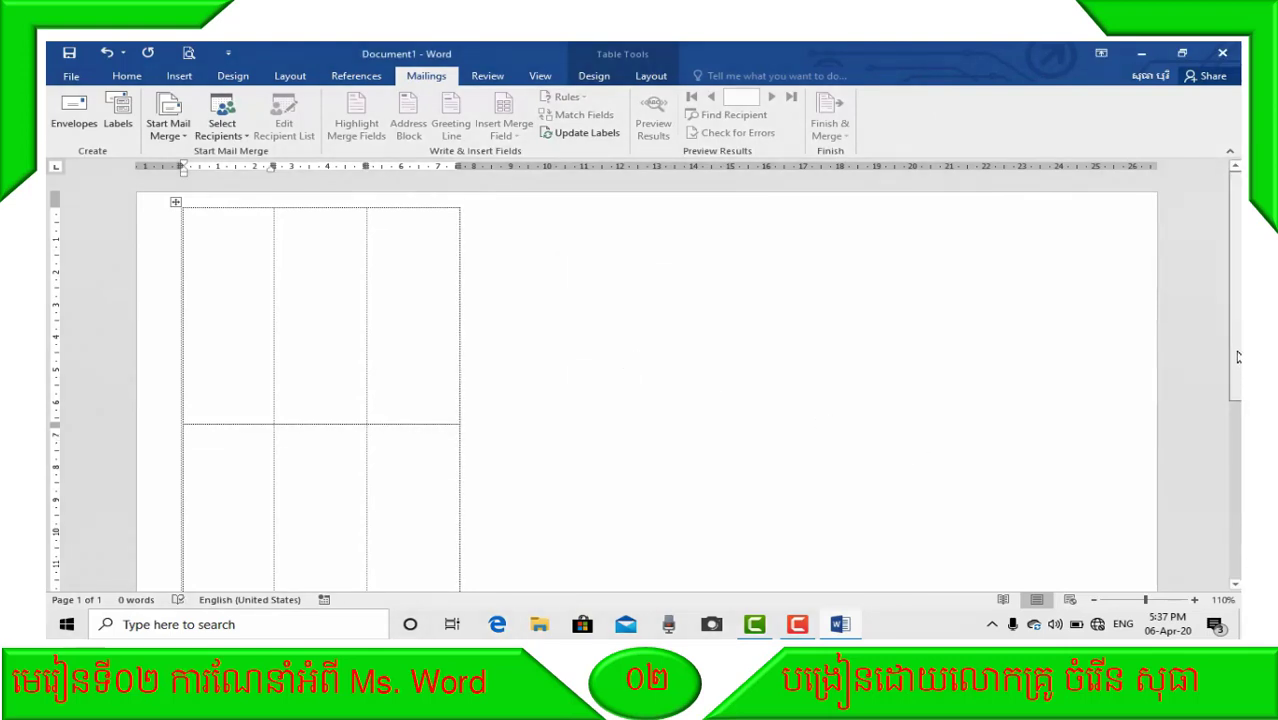
Remove the next thin spacer row further down the table the same way.
scroll(1237, 395, "down", 1)
scroll(1237, 398, "down", 3)
scroll(1237, 398, "down", 2)
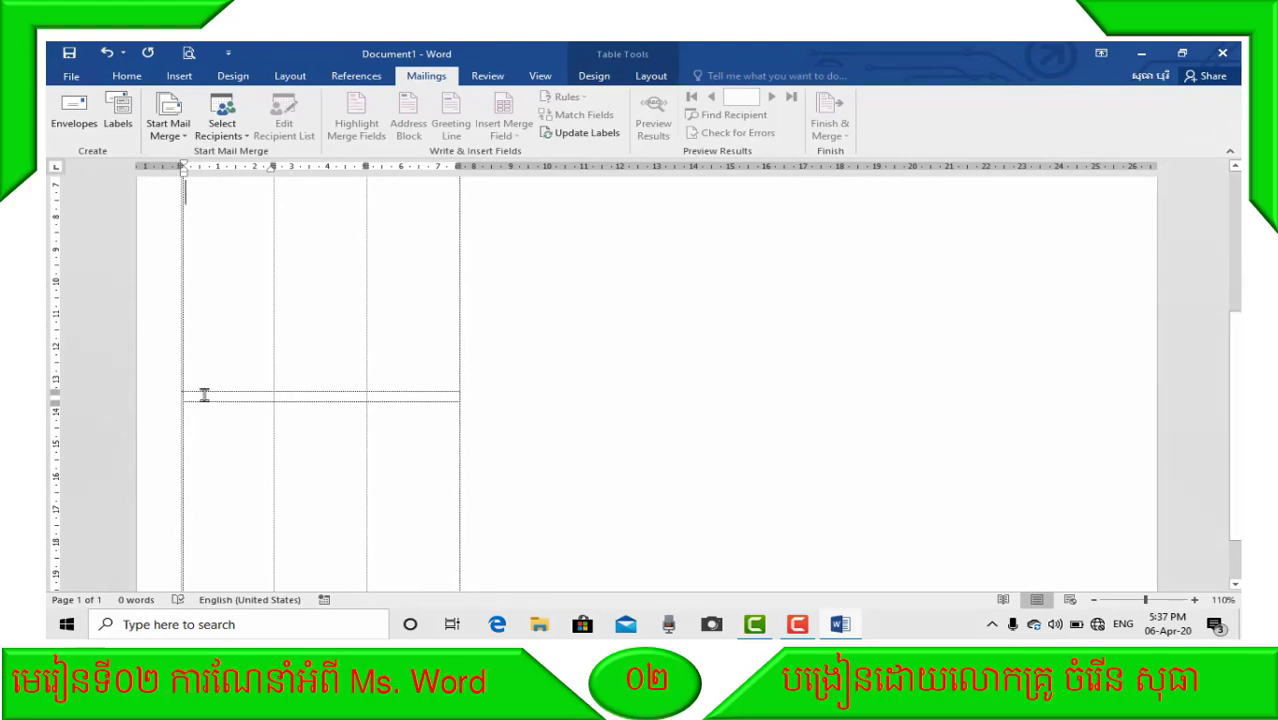
left_click_drag(204, 394, 335, 394)
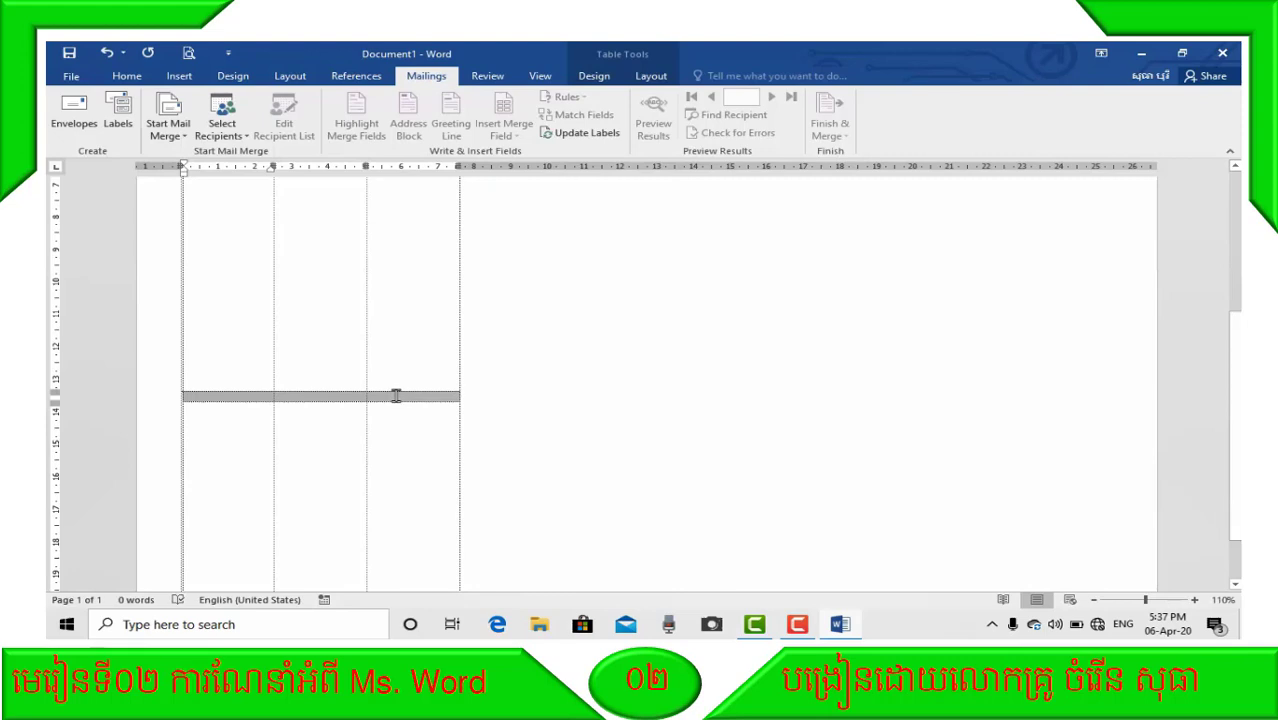
left_click_drag(393, 396, 396, 396)
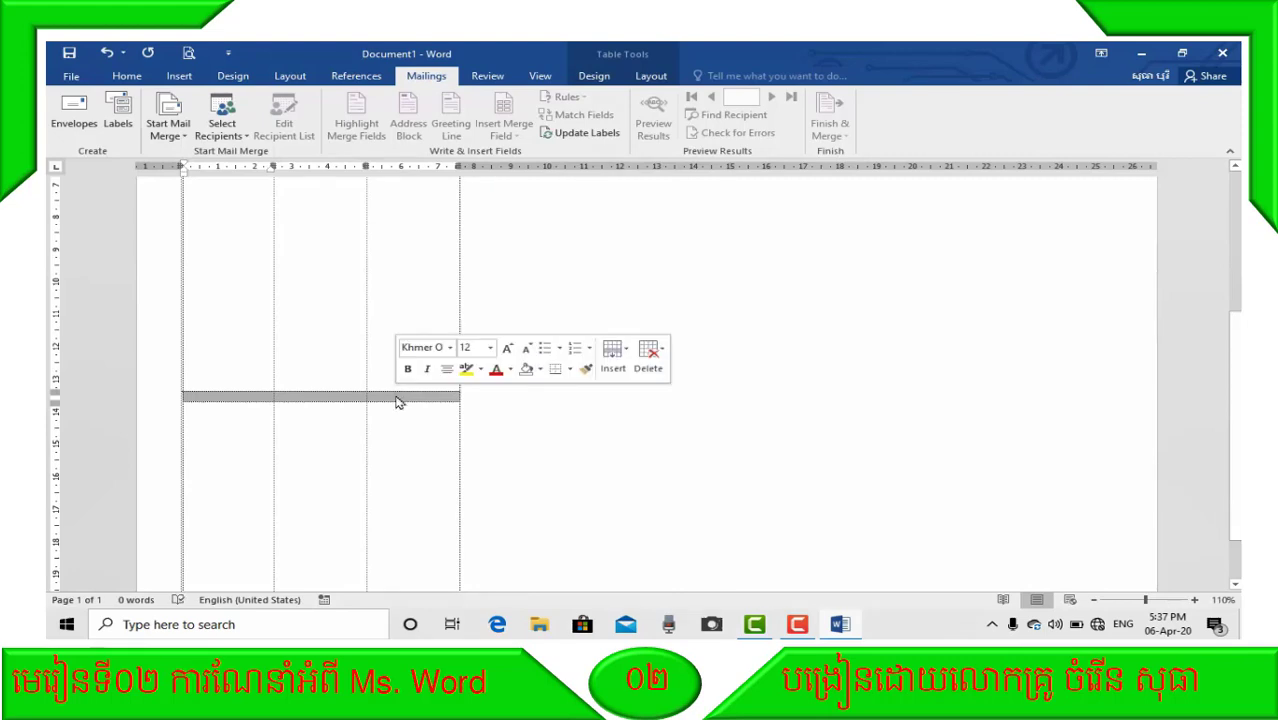
right_click(397, 397)
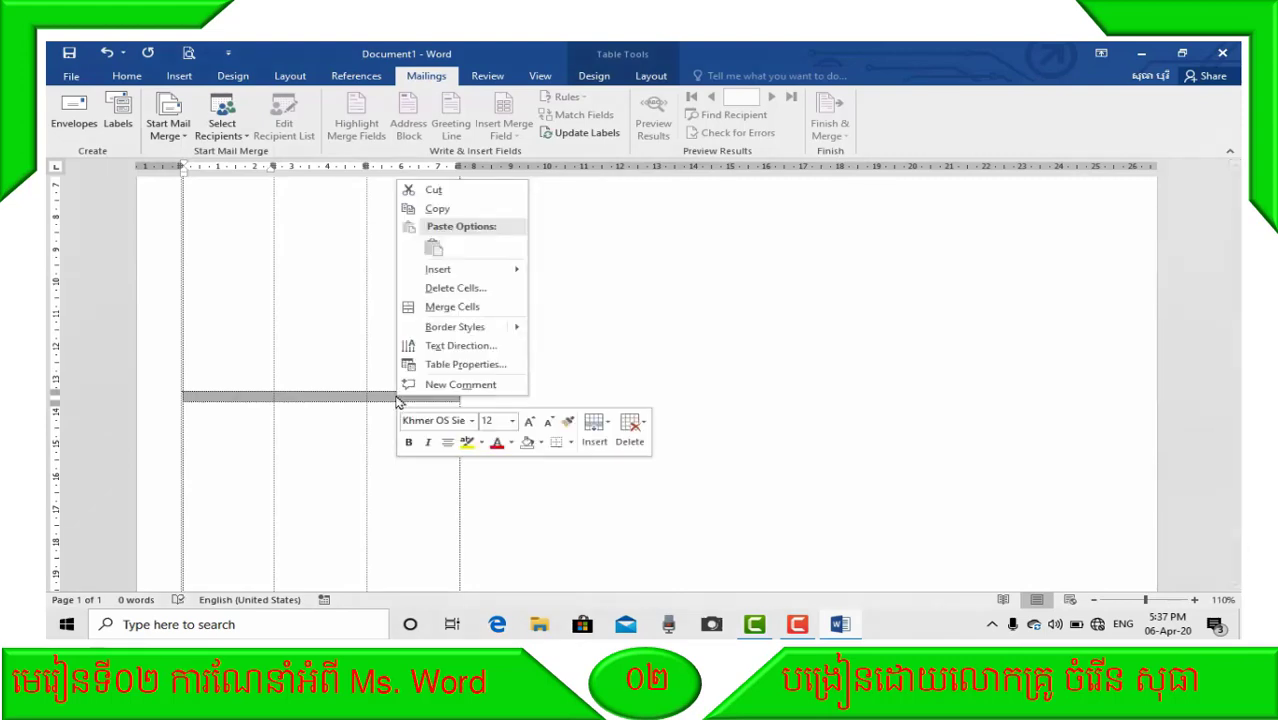
left_click(512, 294)
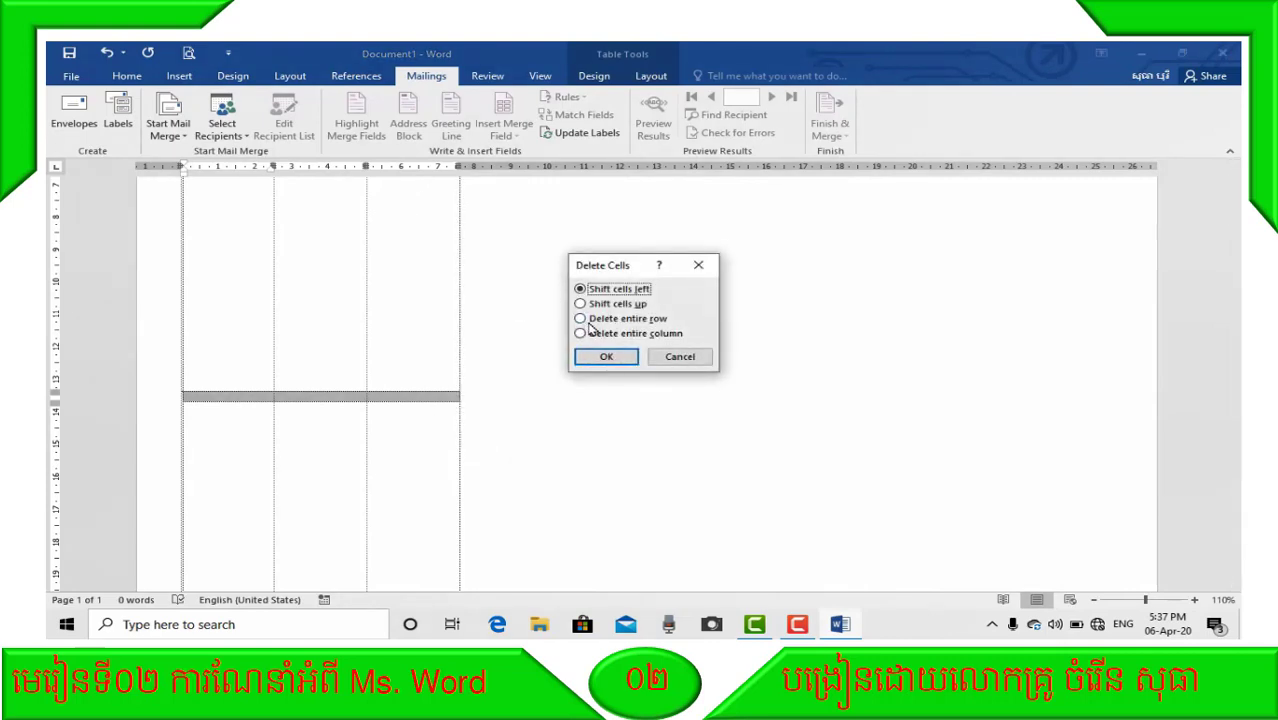
left_click(589, 320)
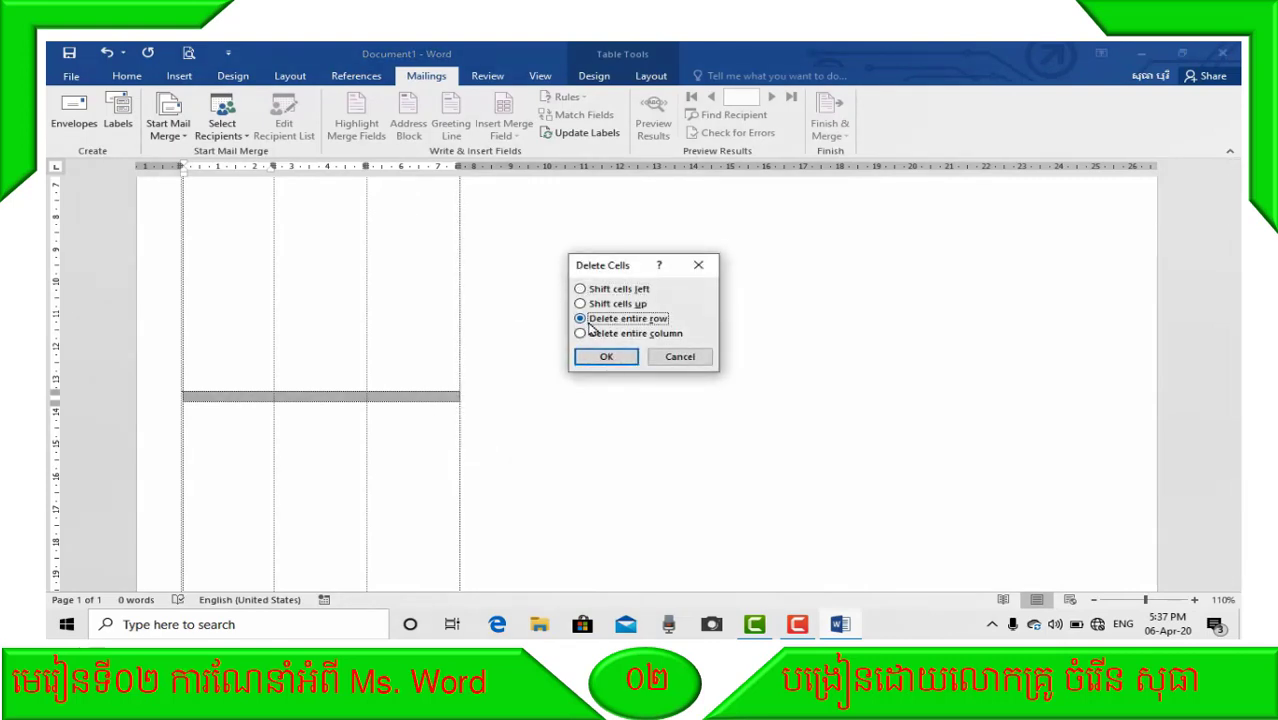
left_click(606, 358)
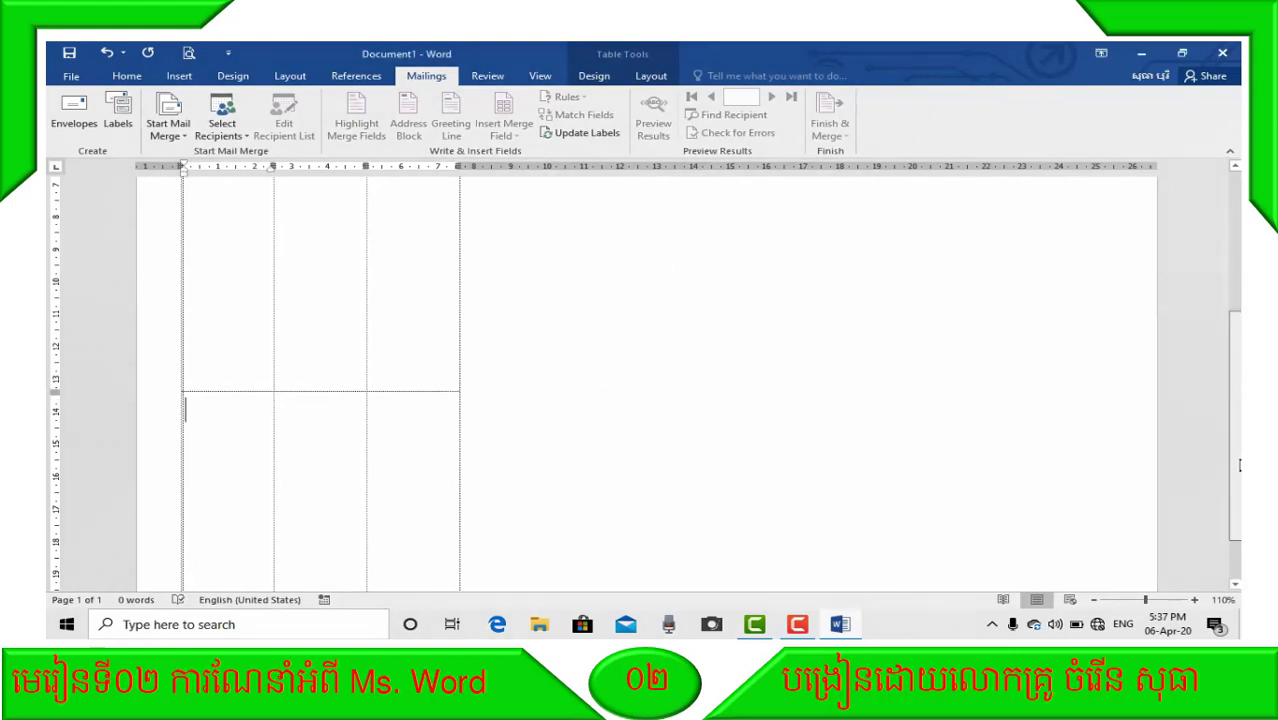
Widen the label table across the landscape page and shorten its rows.
left_click_drag(1238, 458, 1237, 569)
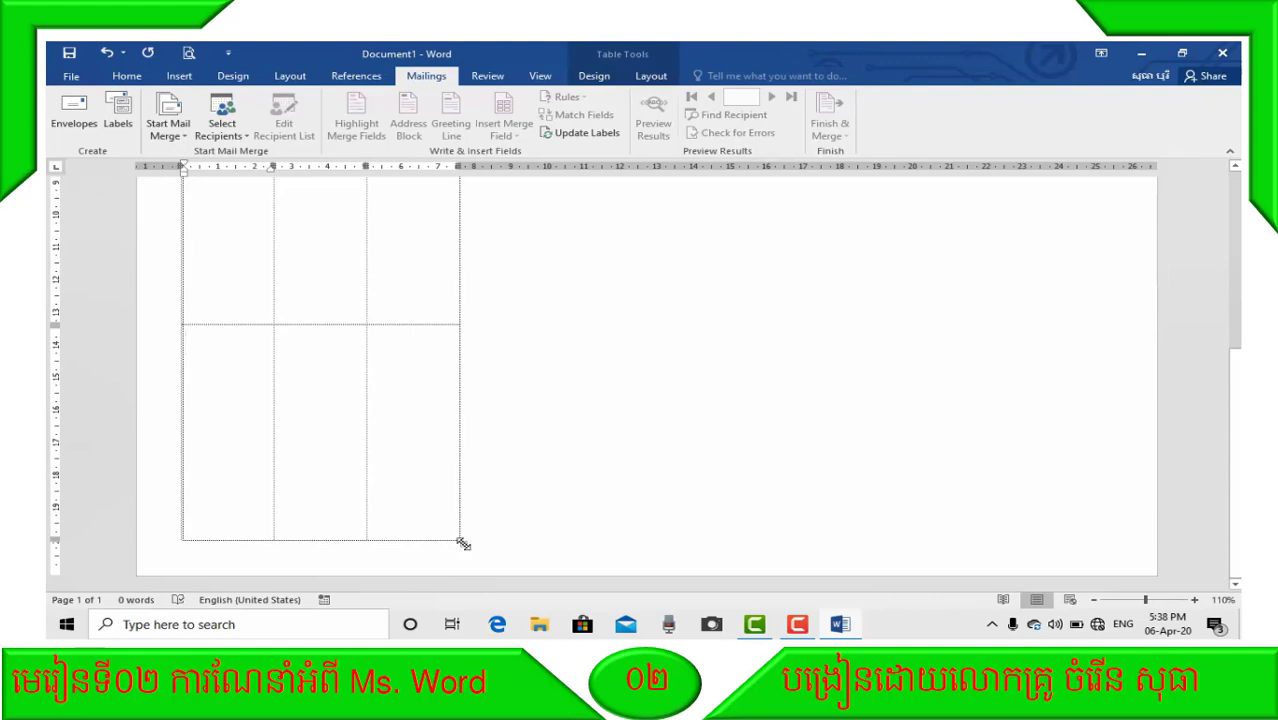
mouse_move(463, 543)
left_mouse_down()
mouse_move(1057, 525)
mouse_move(1129, 536)
left_mouse_up()
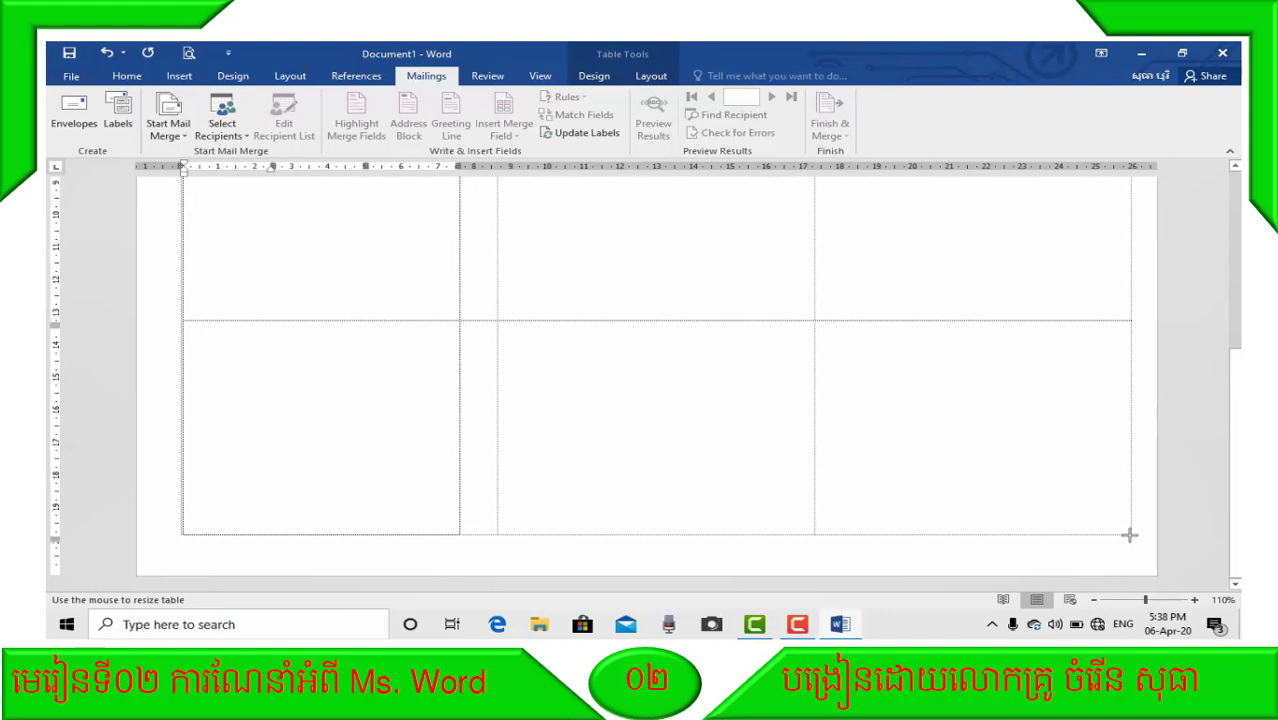
left_click_drag(1129, 535, 1120, 374)
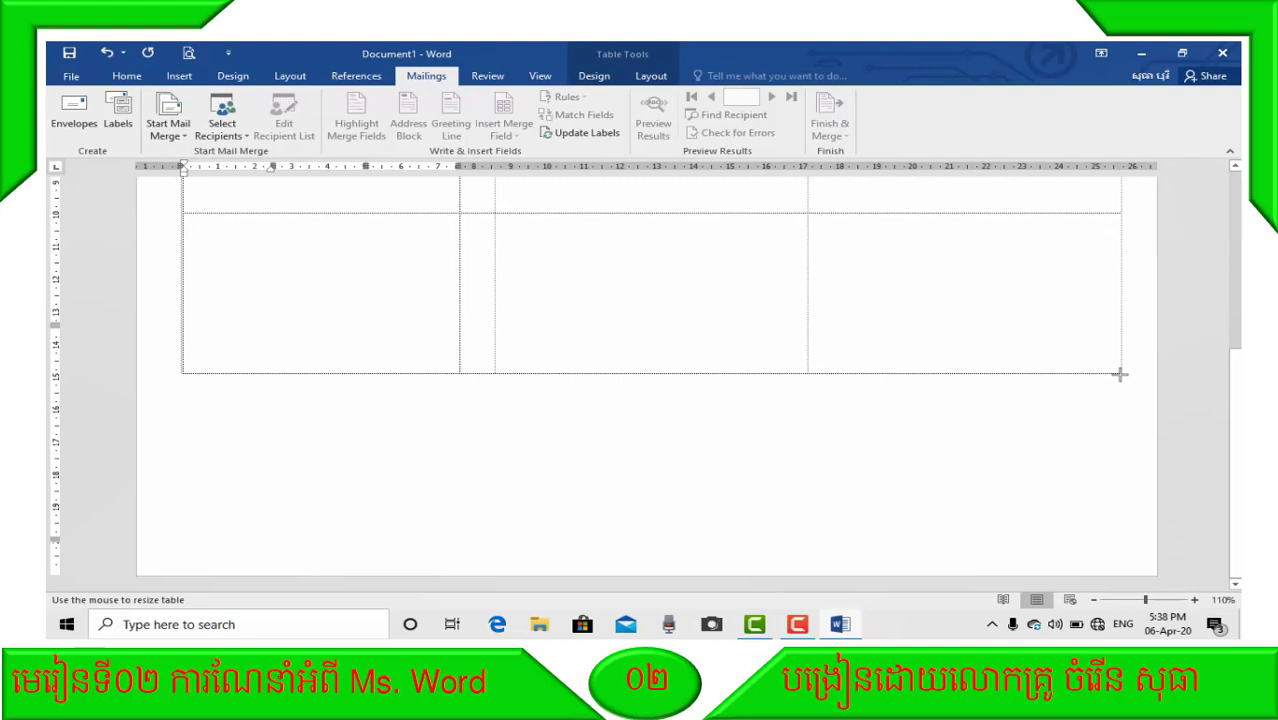
left_click_drag(1120, 374, 1120, 359)
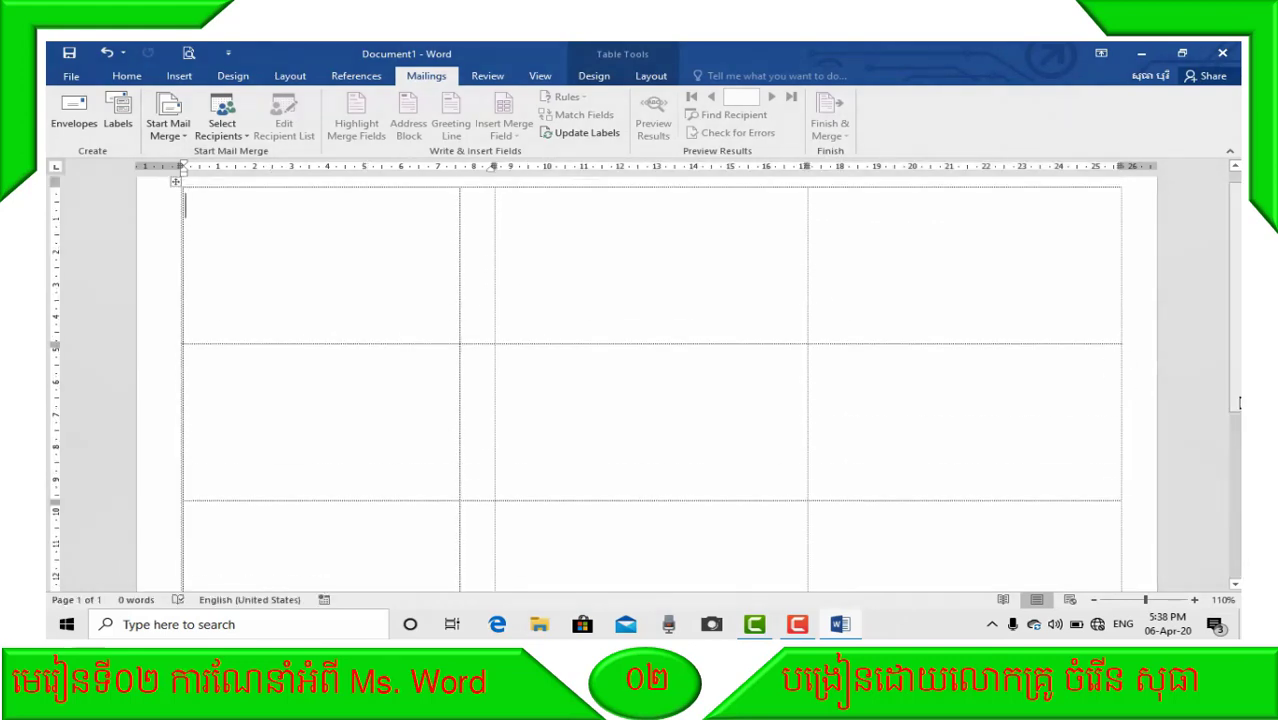
scroll(1239, 390, "down", 2)
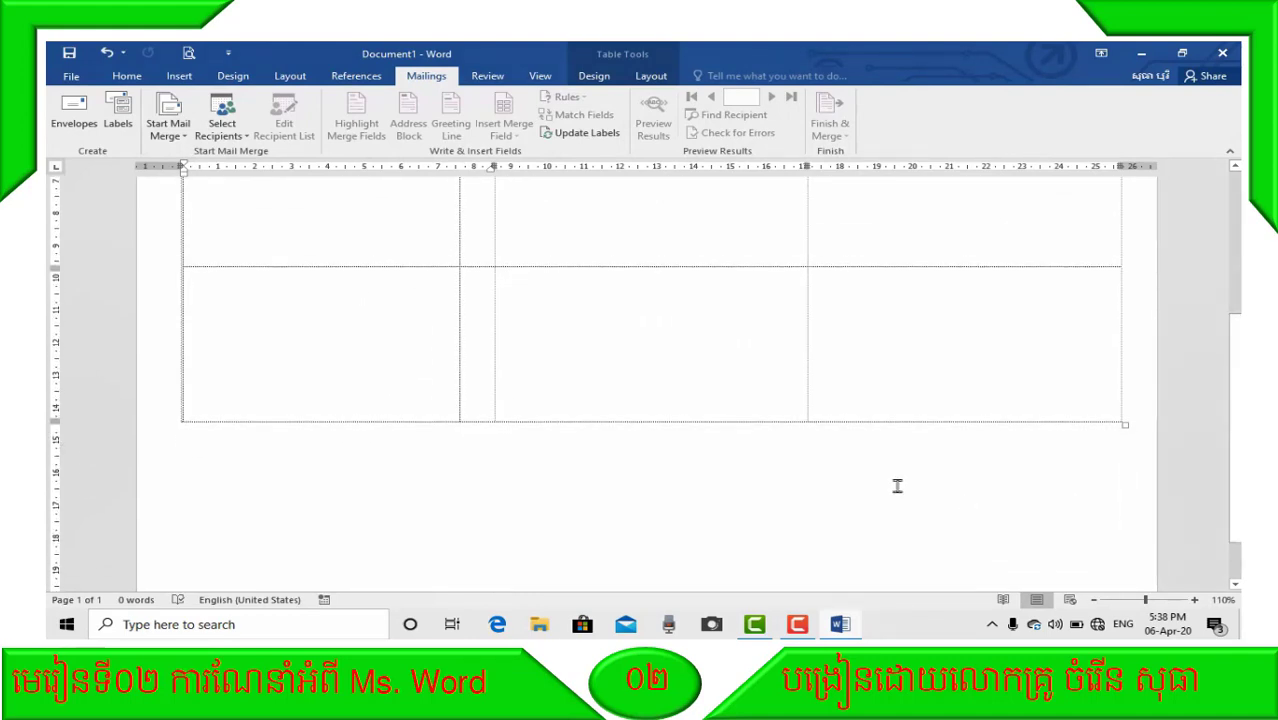
Add an extra row at the bottom of the table from its last cell.
left_click(861, 350)
key("Tab")
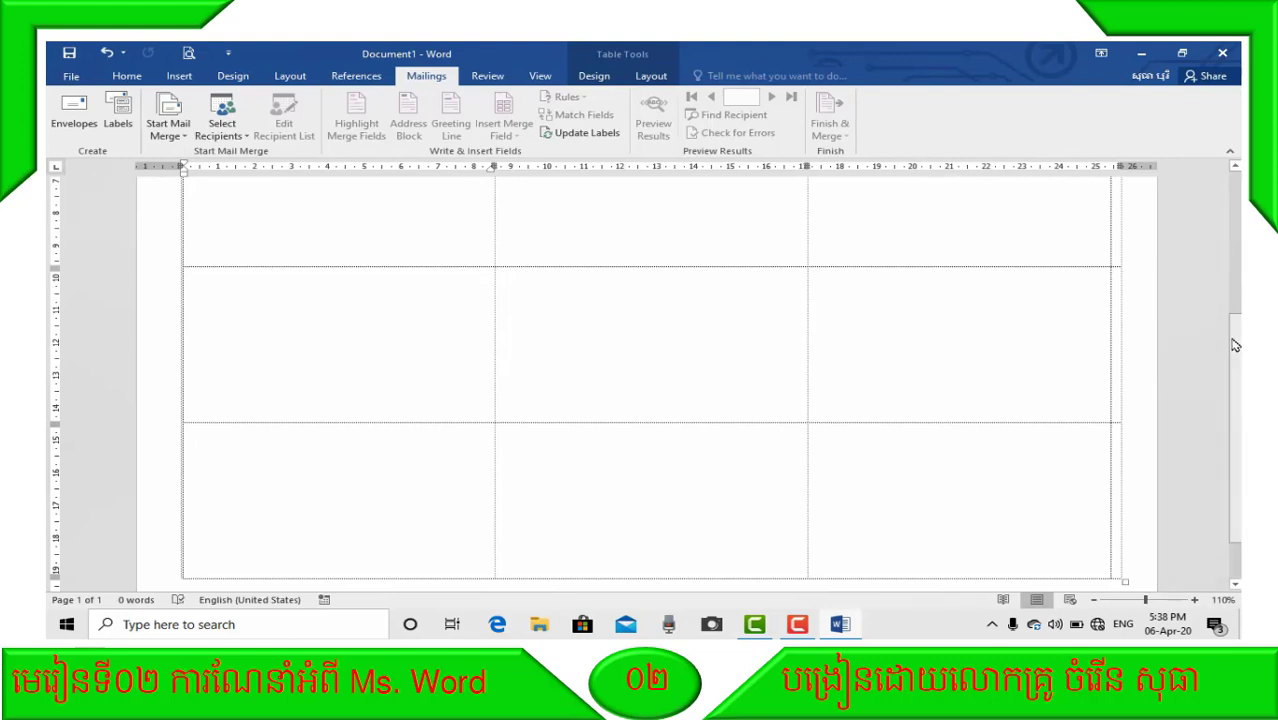
scroll(1237, 423, "down", 1)
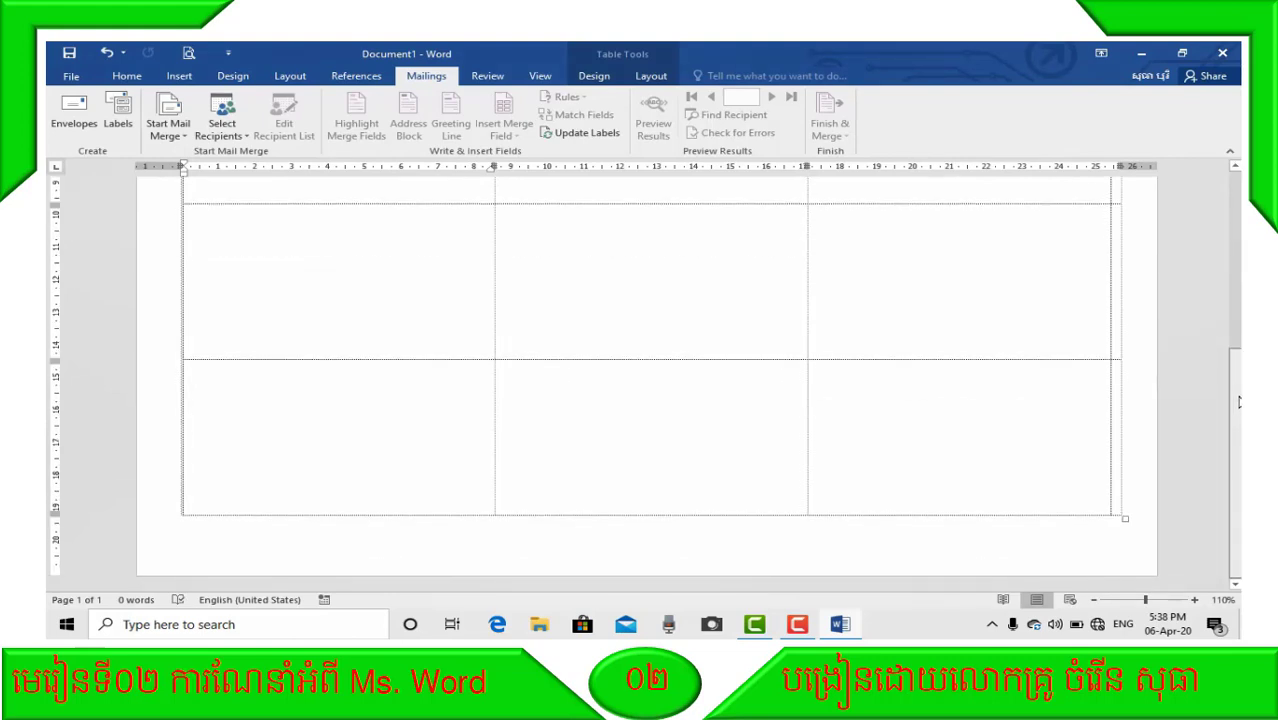
scroll(1239, 392, "up", 5)
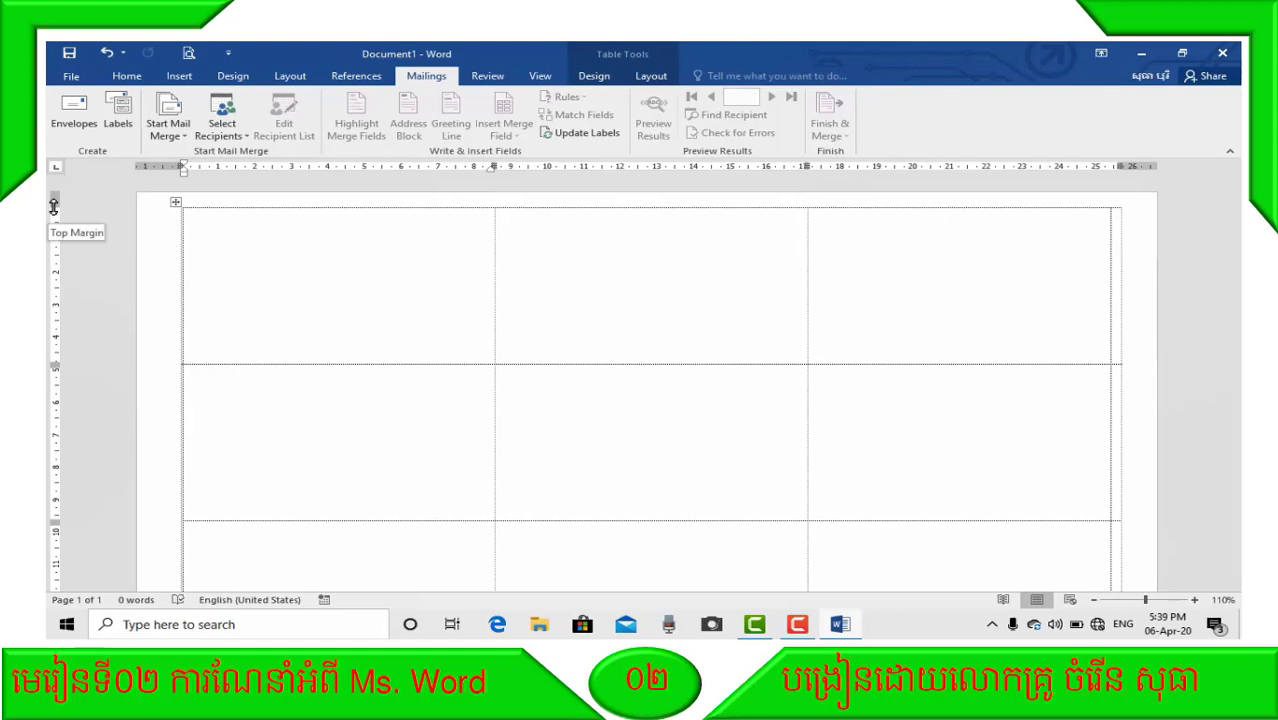
Lower the top margin on the vertical ruler and narrow the table to the page margin.
left_click_drag(54, 206, 56, 231)
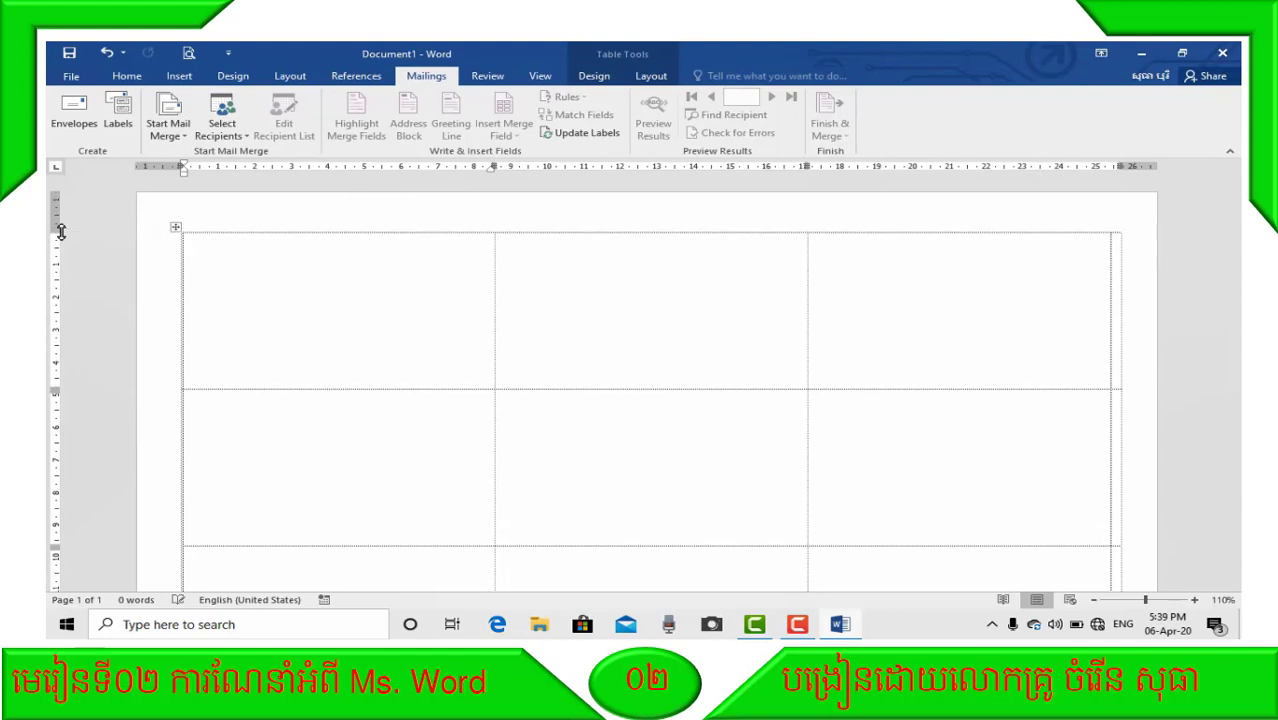
scroll(1240, 245, "down", 5)
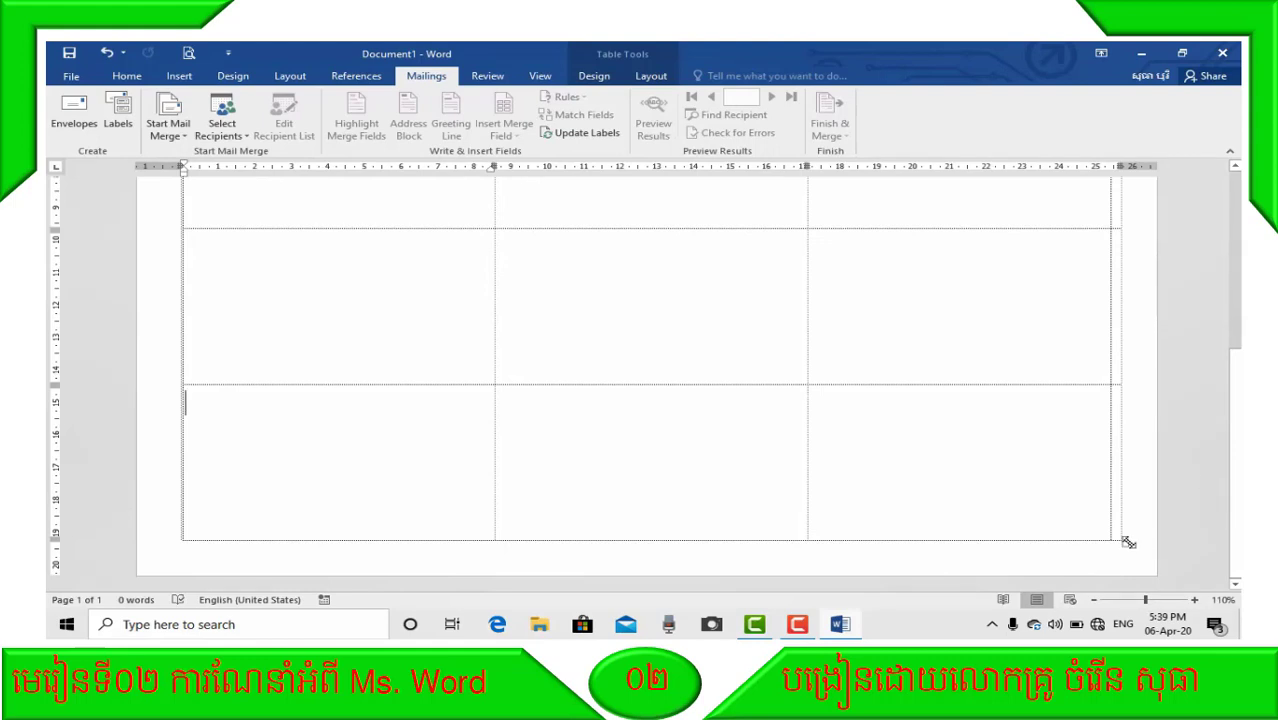
left_click_drag(1128, 542, 1110, 541)
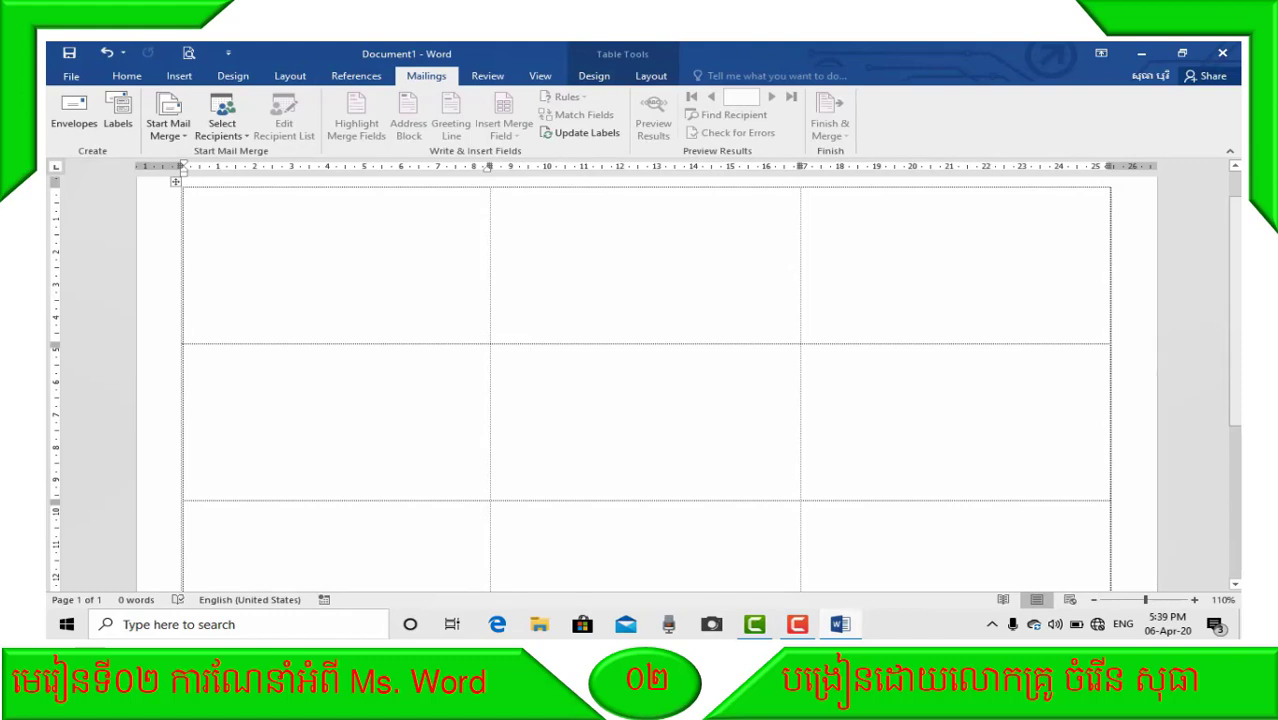
Pick the Rounded Rectangle from the Insert Shapes gallery.
left_click(180, 77)
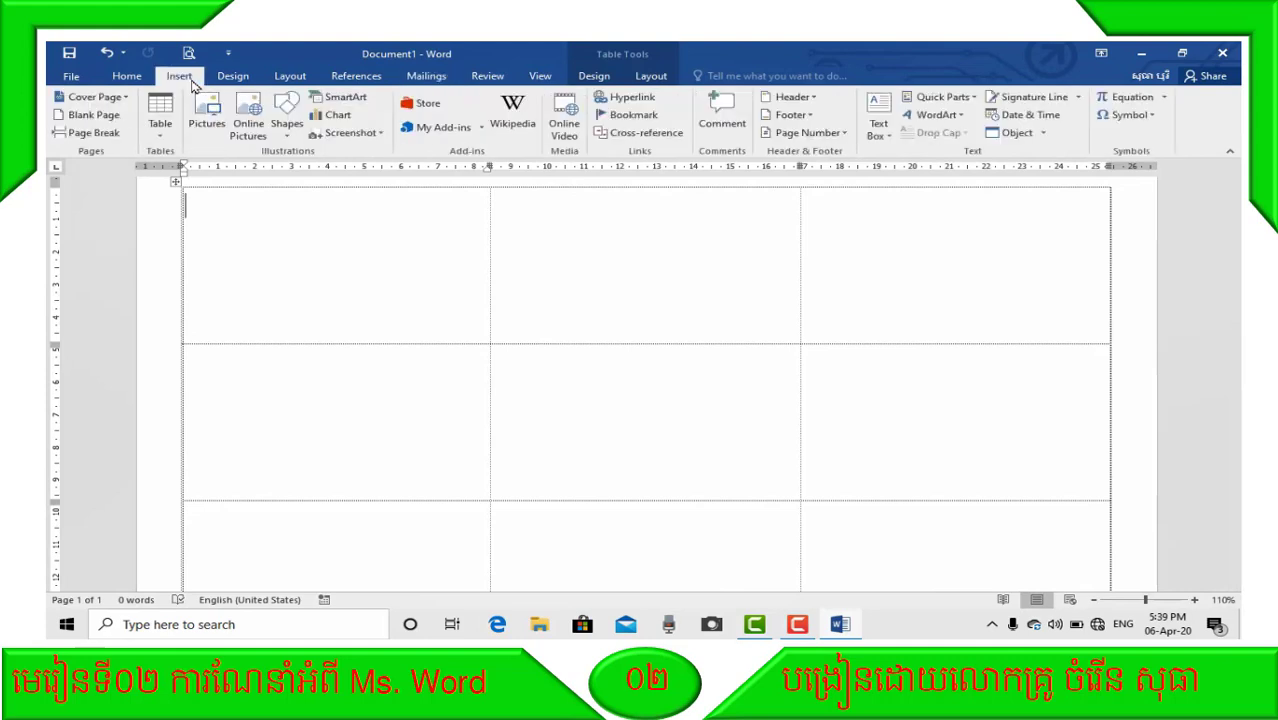
left_click(296, 142)
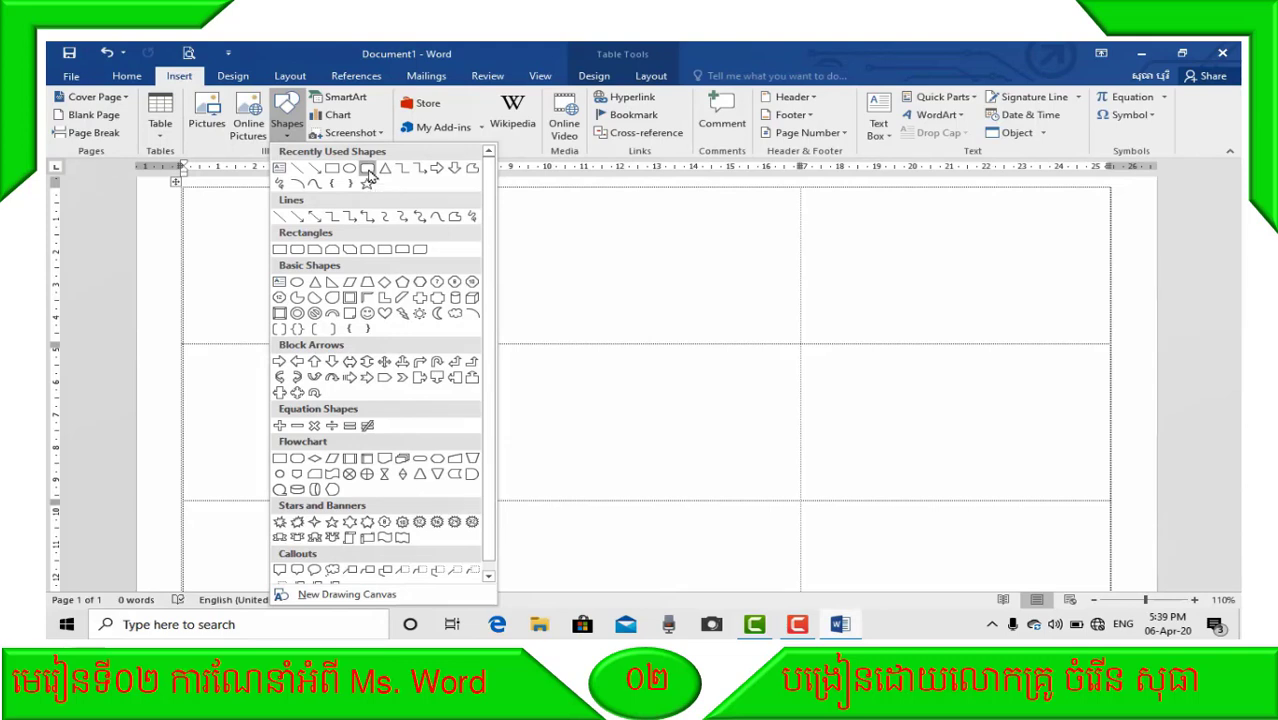
left_click(369, 175)
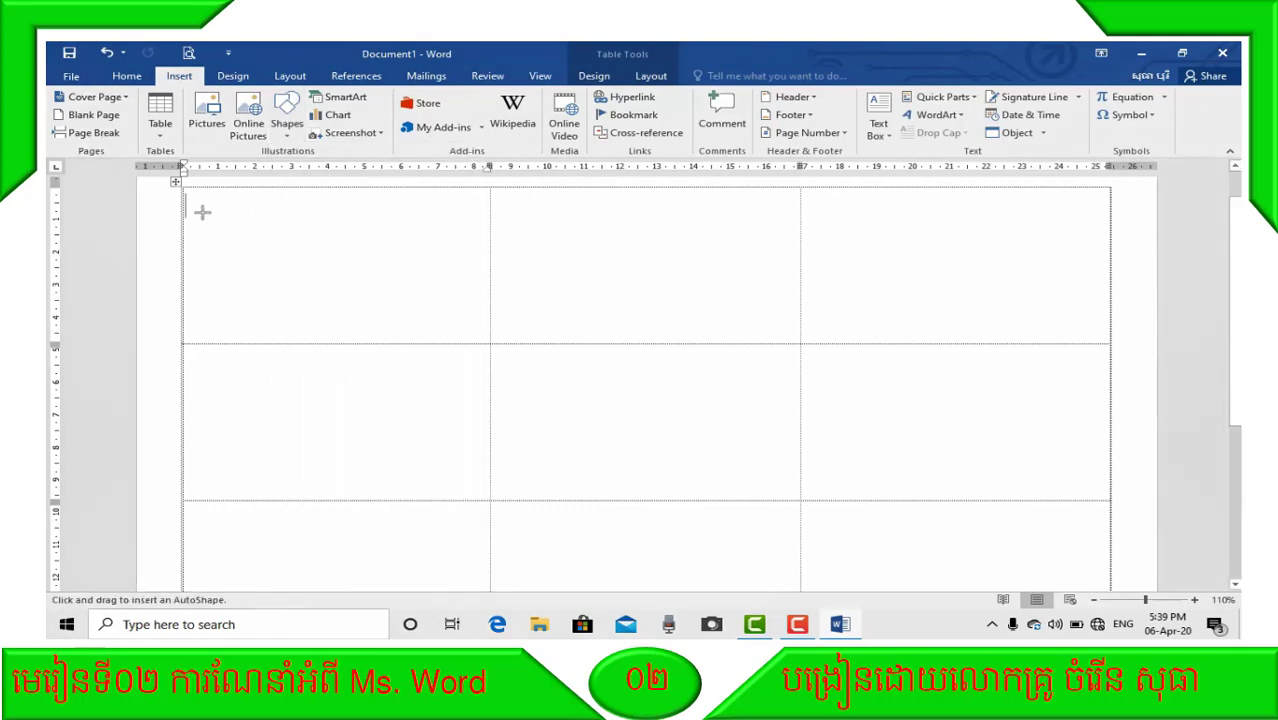
Draw a rounded rectangle filling the first label cell, about 4.65 cm by 8.07 cm.
mouse_move(189, 195)
left_mouse_down()
mouse_move(402, 317)
mouse_move(485, 342)
left_mouse_up()
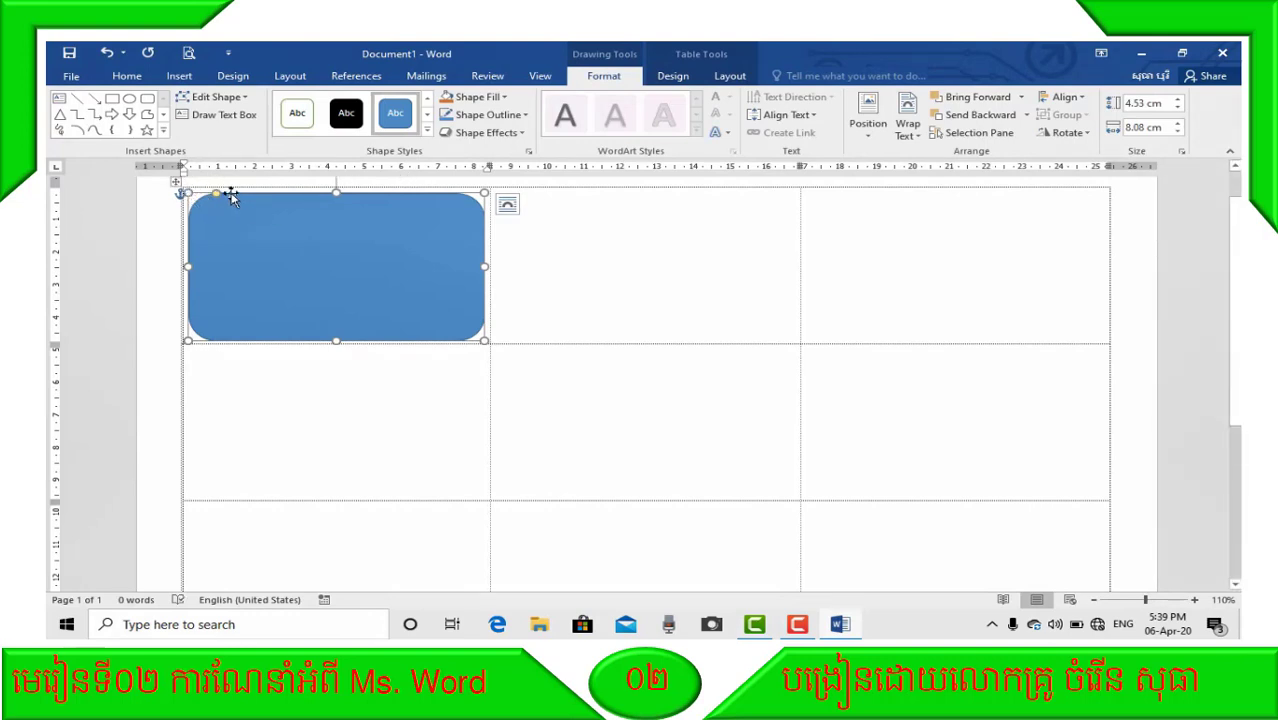
mouse_move(186, 191)
left_mouse_down()
mouse_move(178, 183)
mouse_move(208, 218)
left_mouse_up()
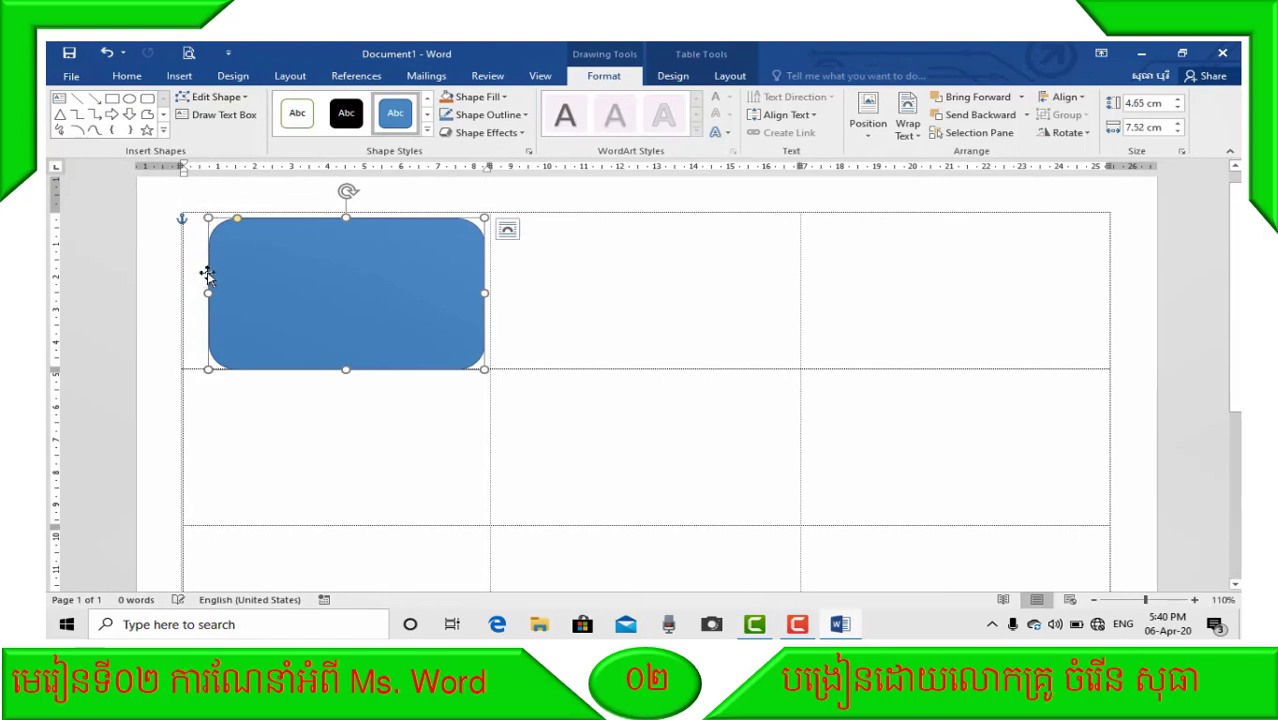
left_click_drag(208, 292, 187, 290)
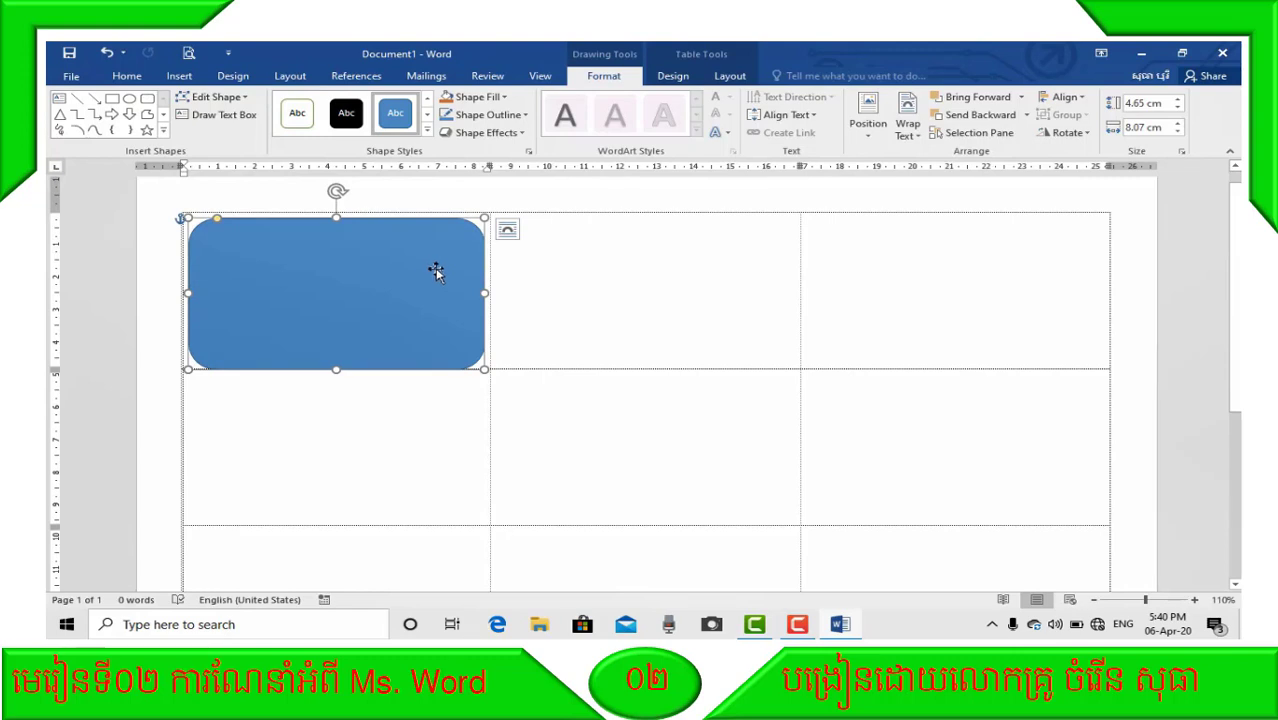
Fill the shape with Blue-Gray, Text 2, Lighter 80% and switch keyboard input to Khmer.
left_click(502, 97)
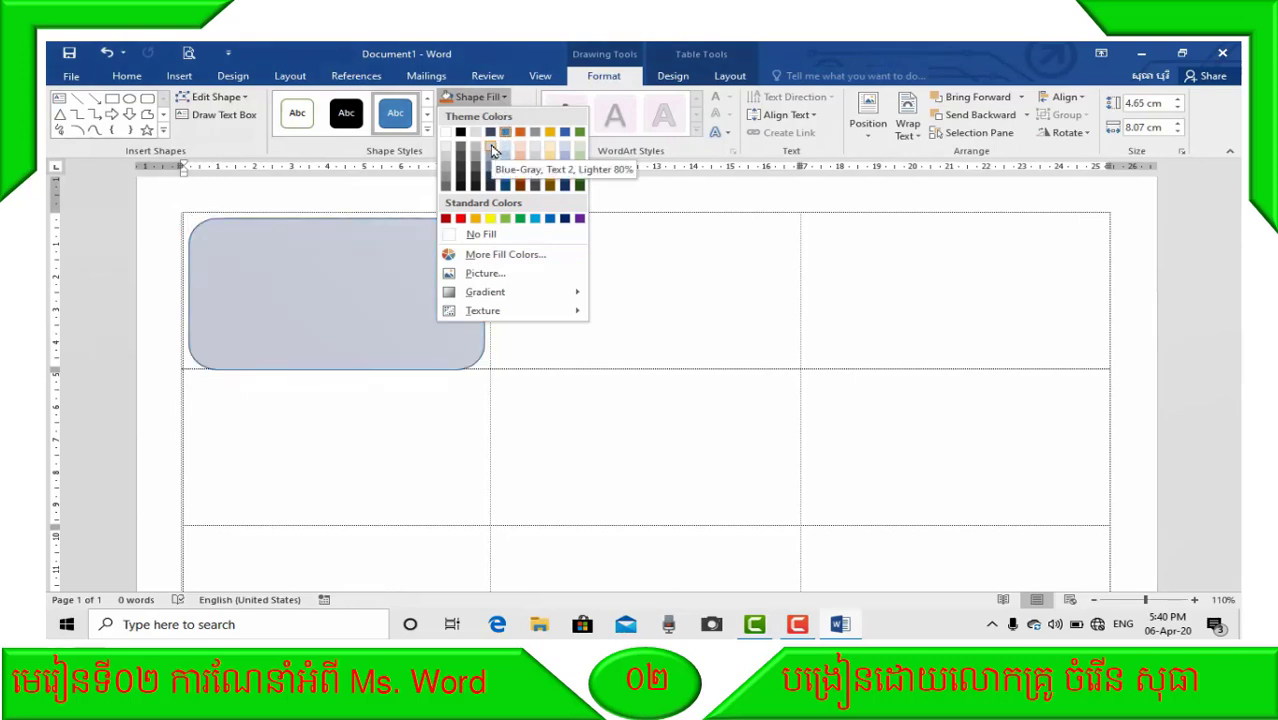
left_click(492, 150)
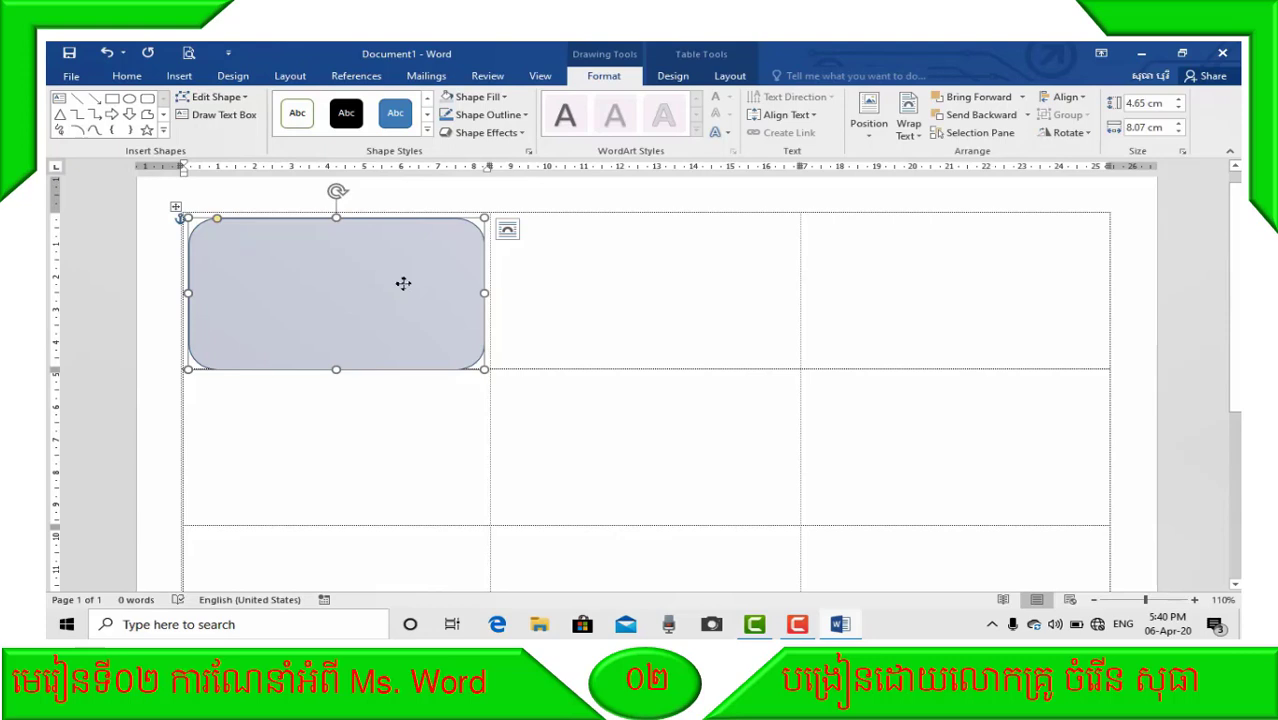
key("alt")
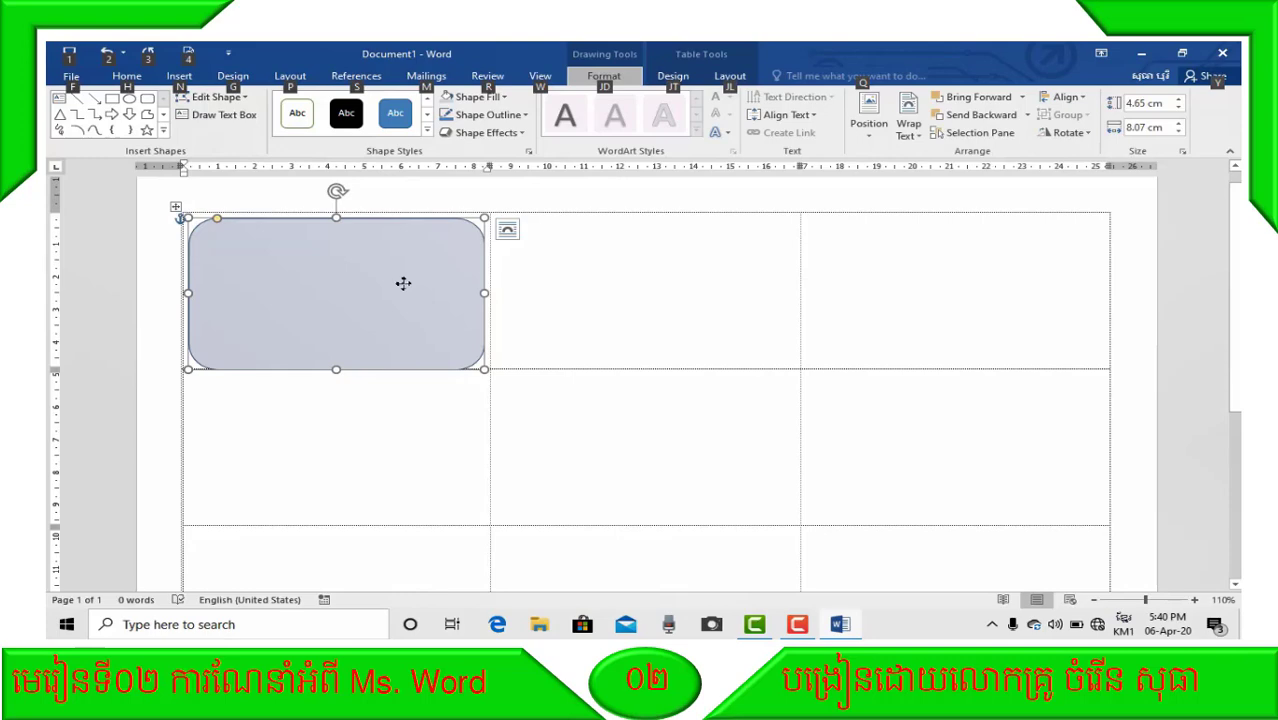
key("f")
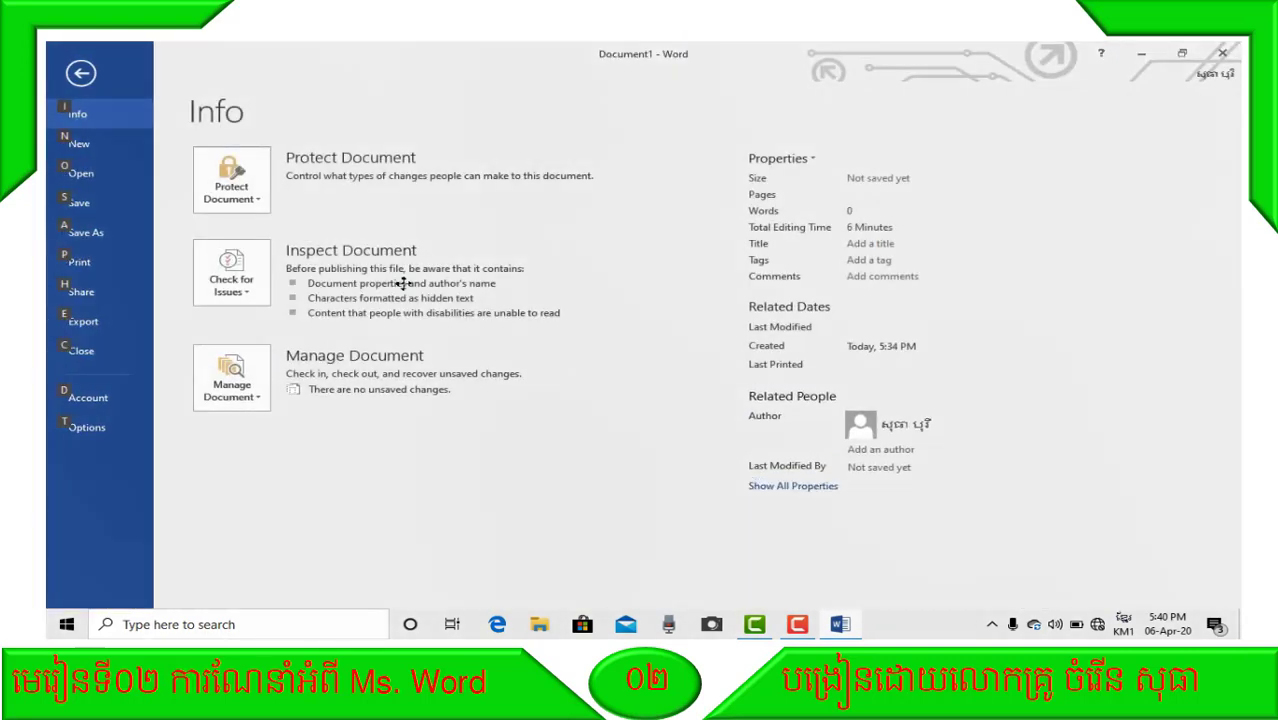
left_click(78, 74)
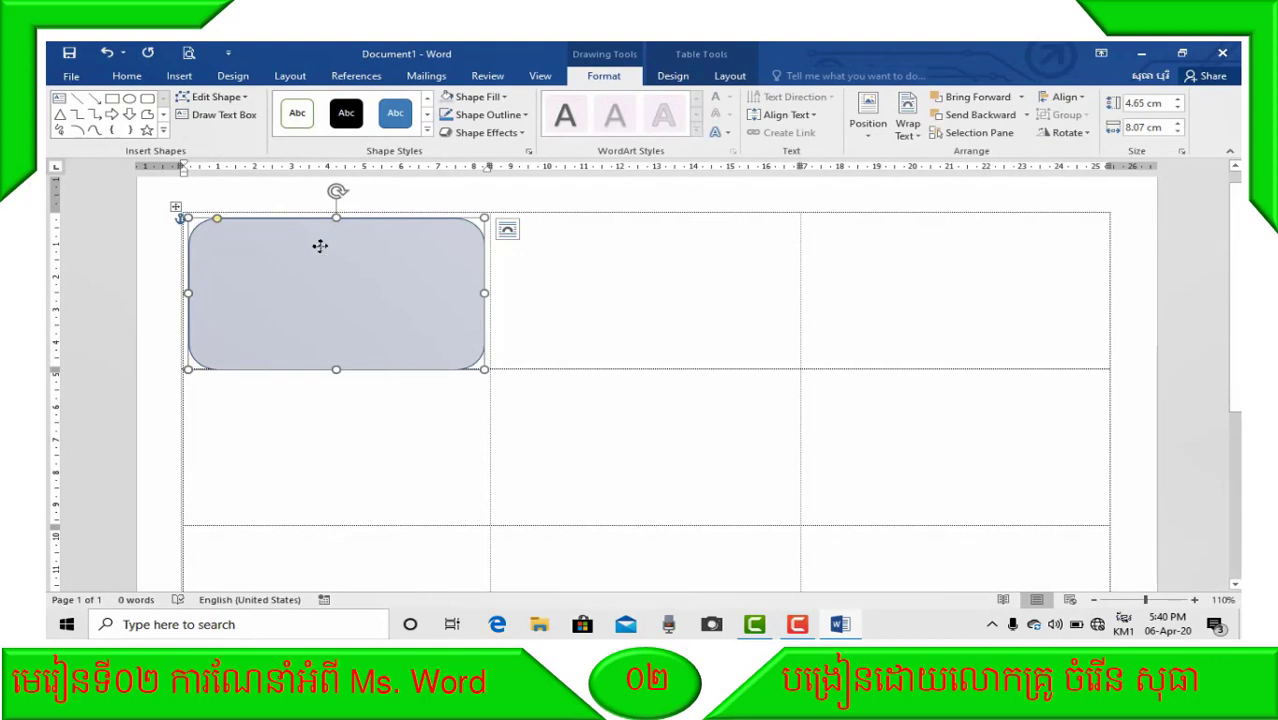
Type the Khmer word 'ចំរ' in the shape and colour it black.
type("ចំរ")
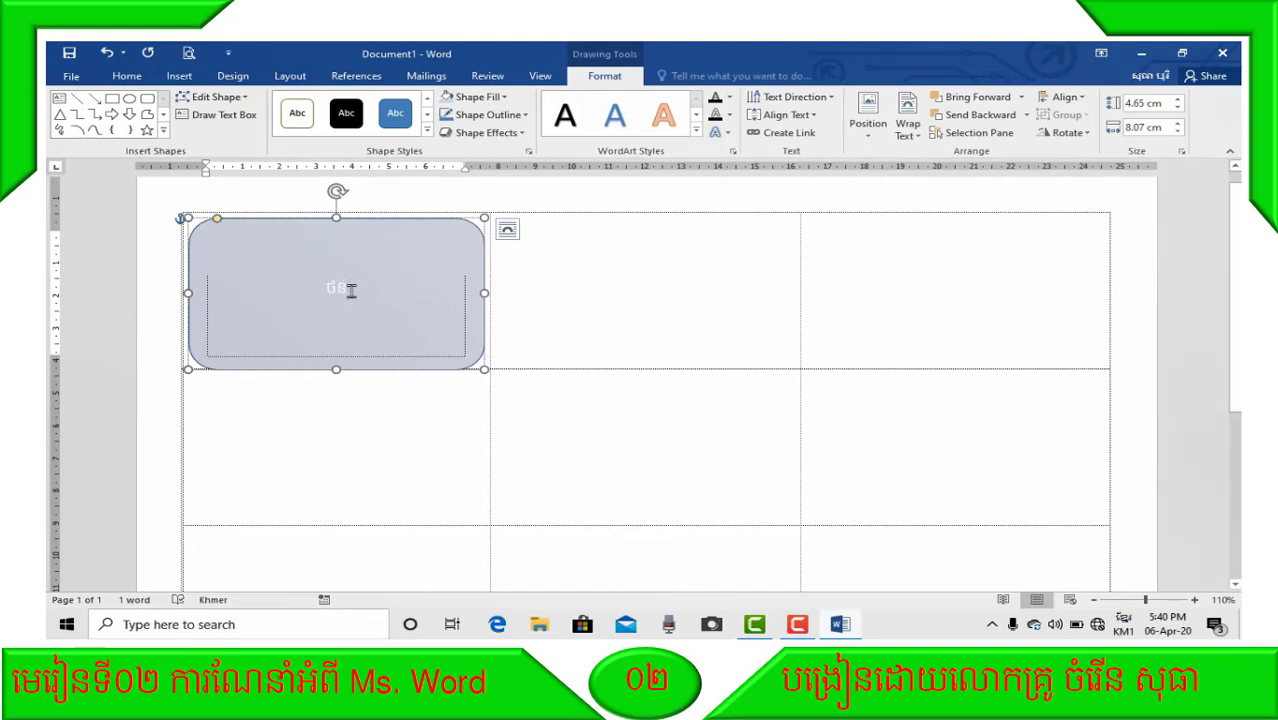
left_click_drag(350, 289, 321, 294)
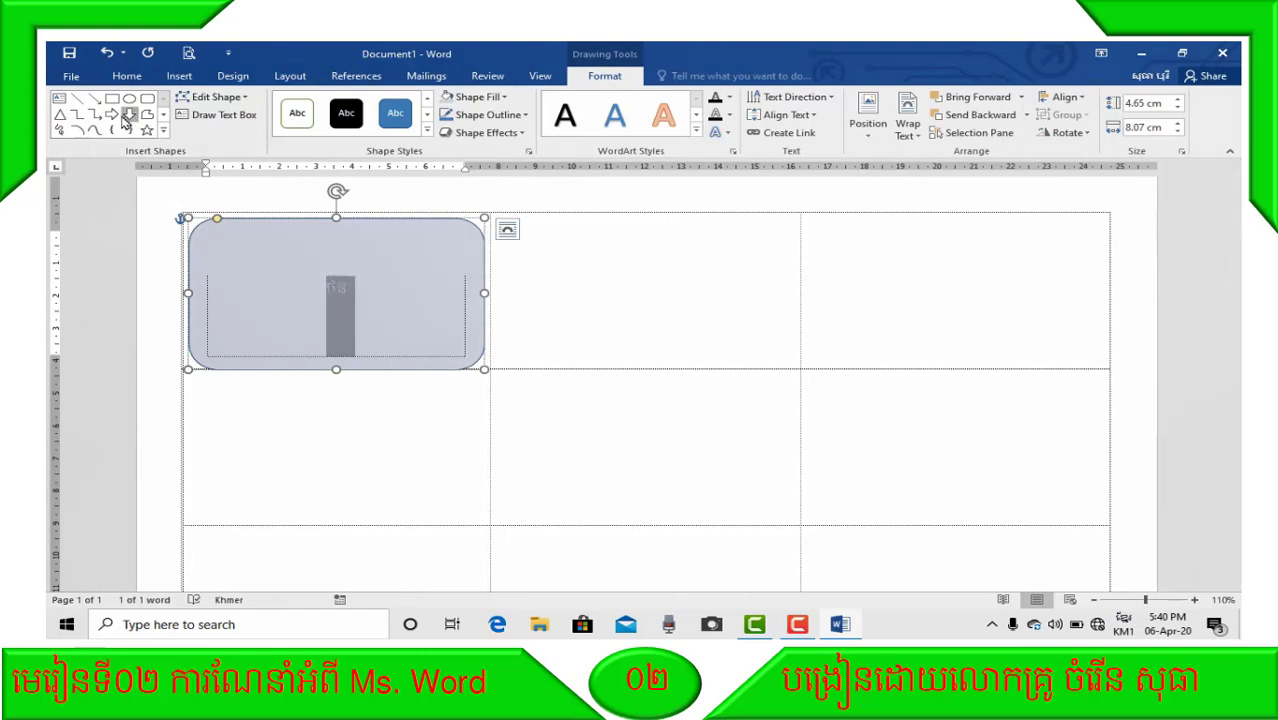
left_click(127, 77)
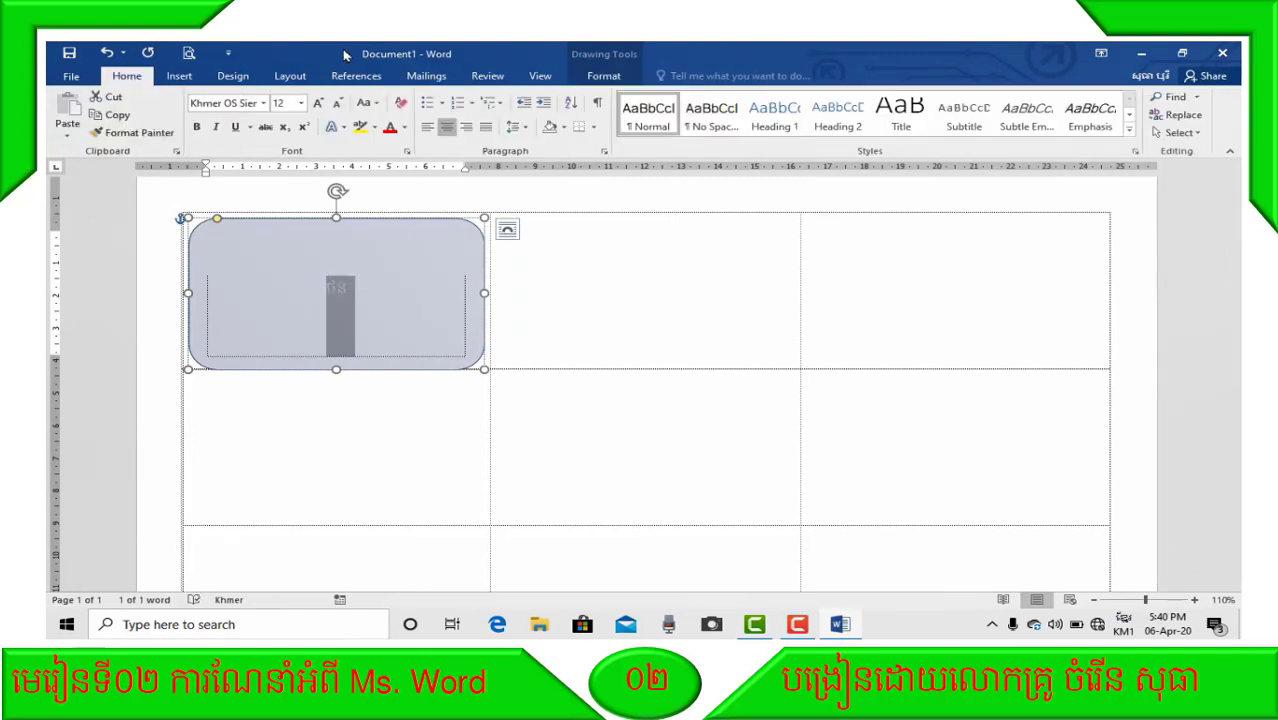
left_click(405, 128)
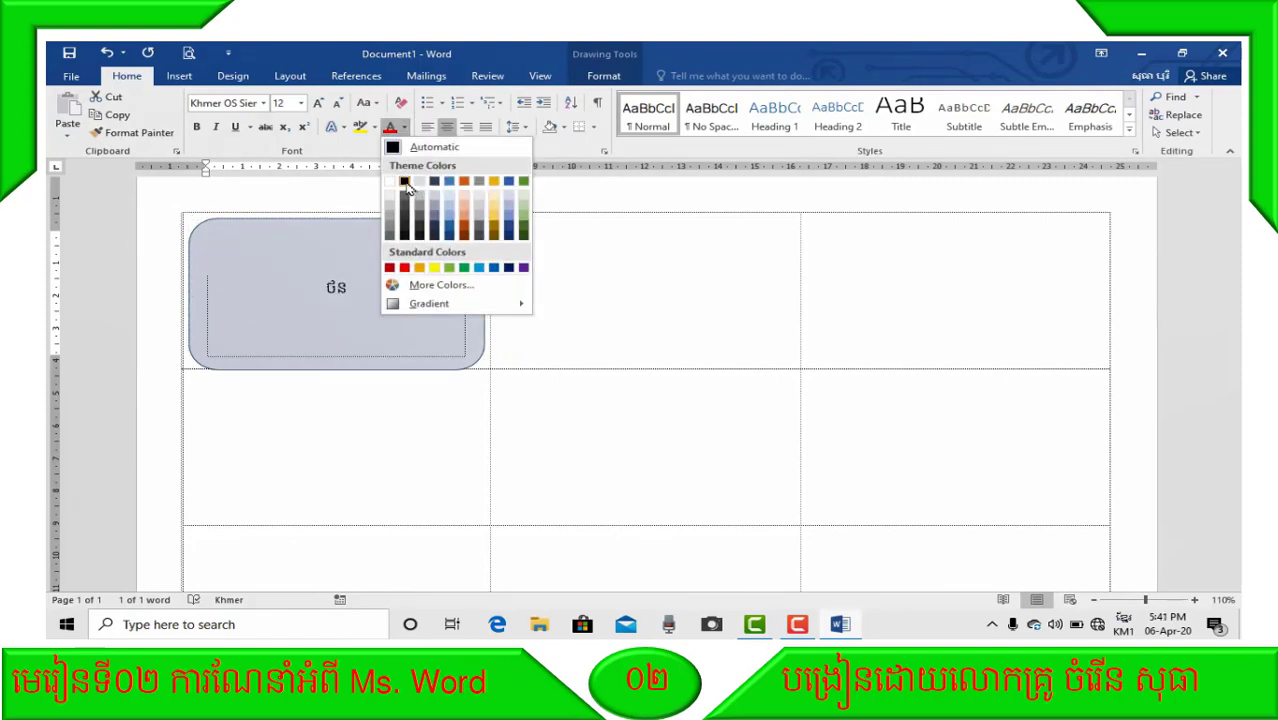
left_click(405, 185)
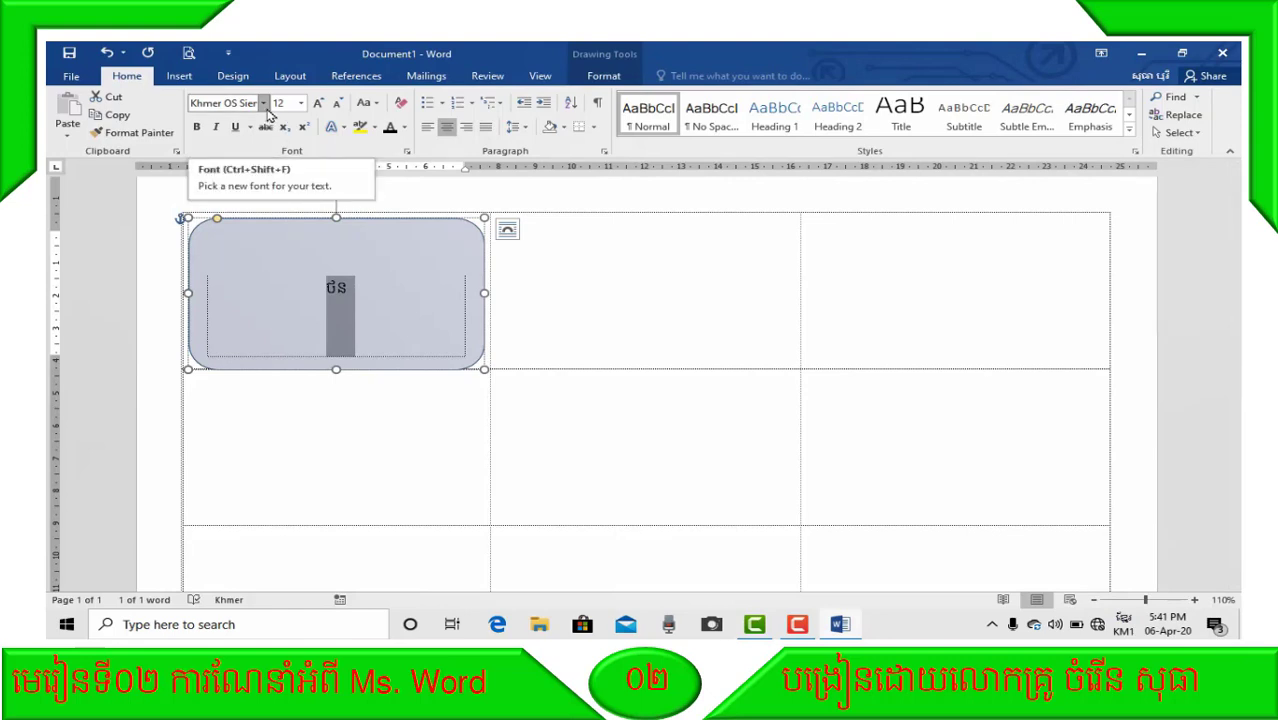
Set the word in Khmer OS Muol Light at size 11.
left_click(265, 108)
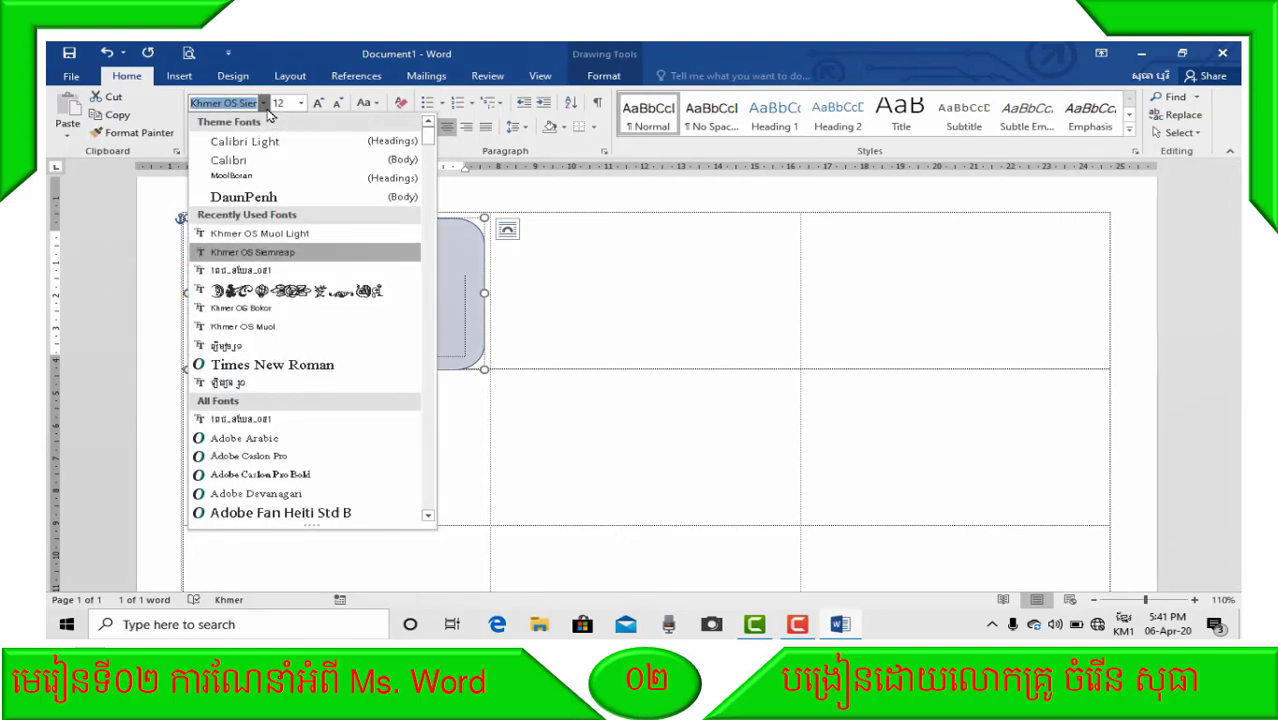
left_click(334, 236)
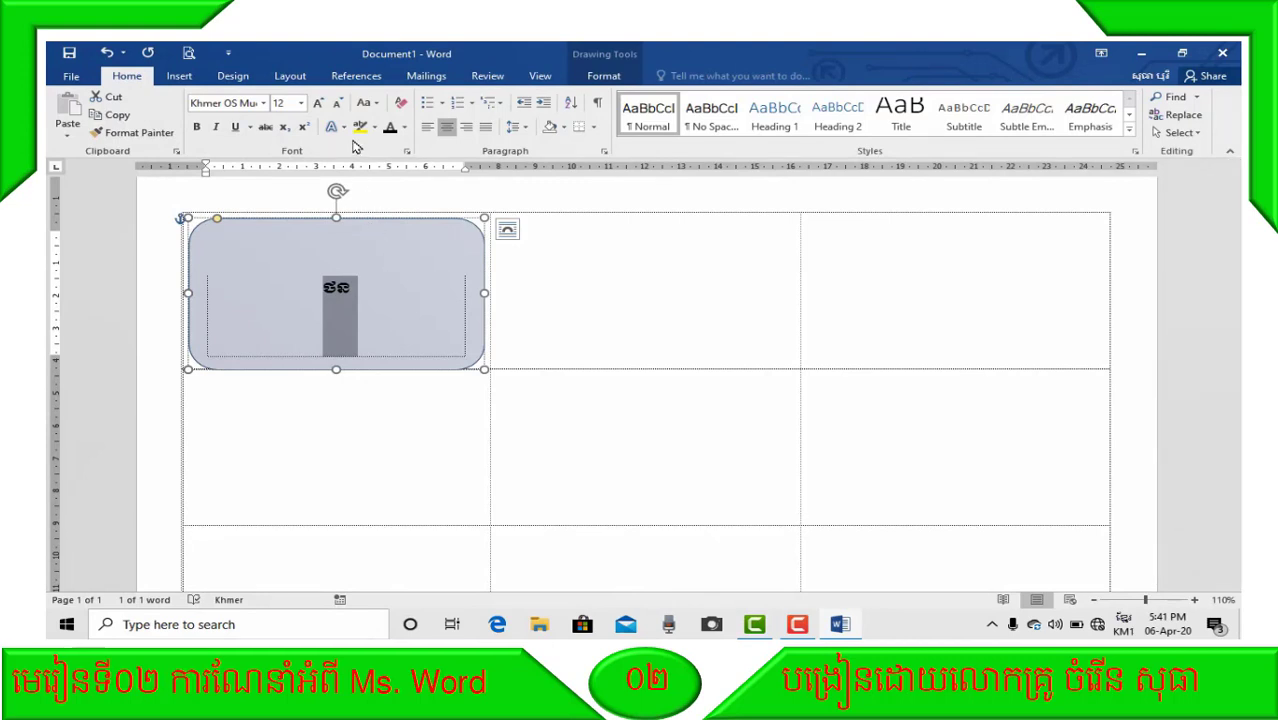
left_click(302, 111)
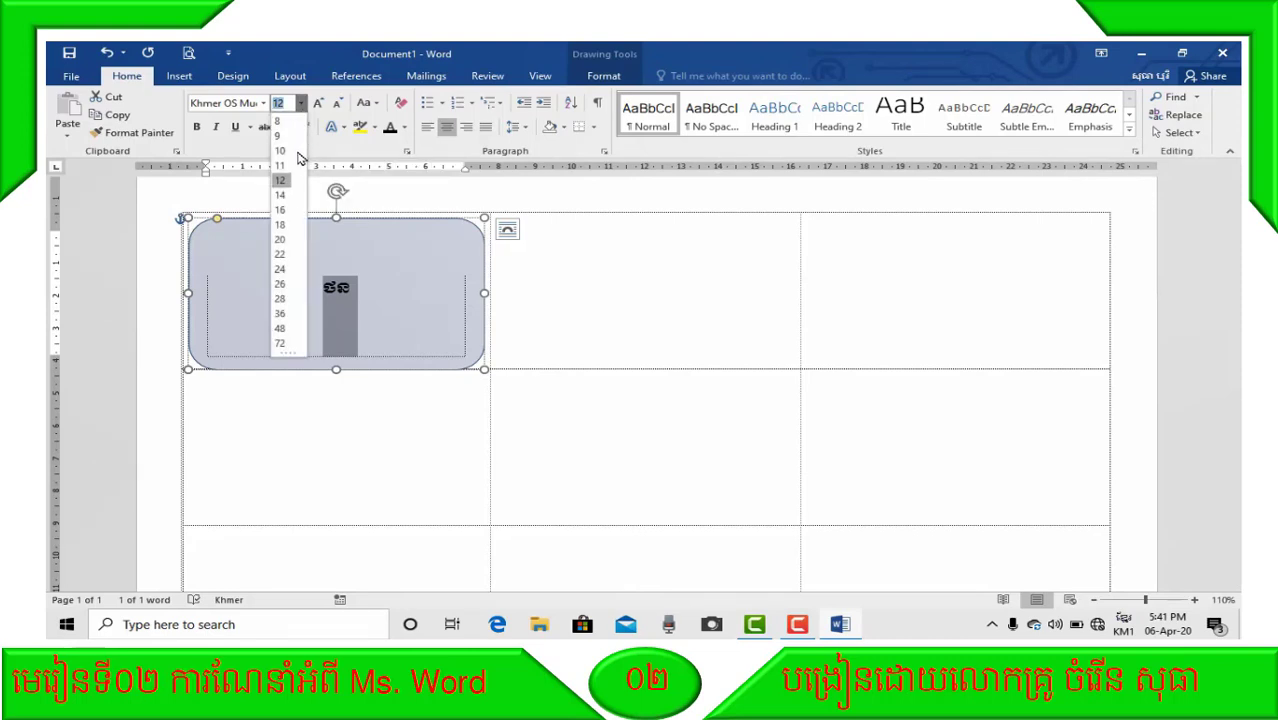
left_click(286, 167)
key("Escape")
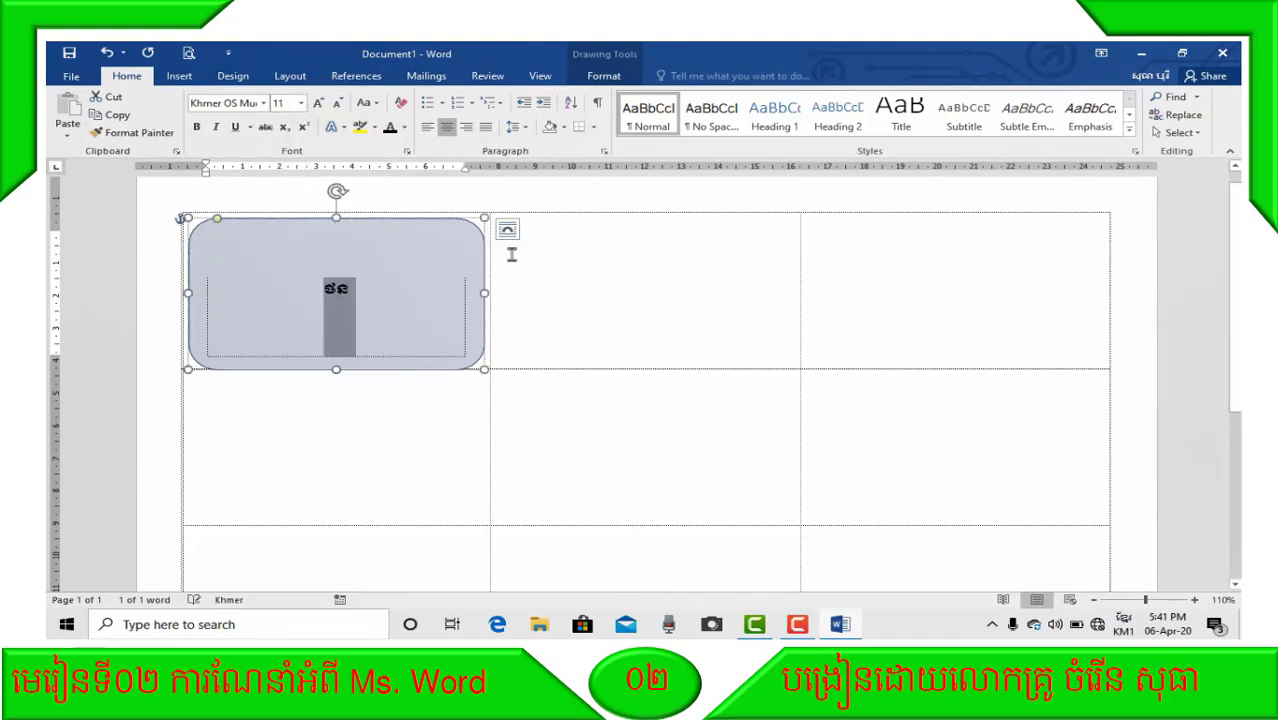
left_click(387, 295)
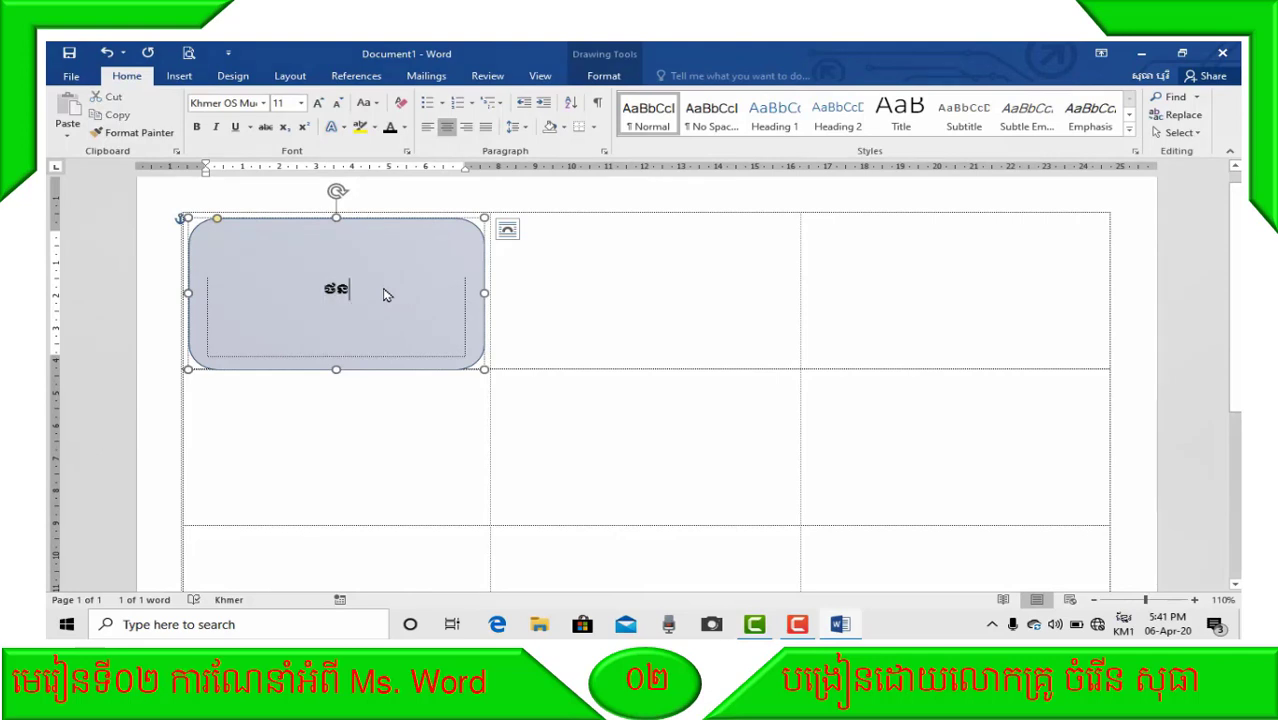
Add a second centred Khmer line, 'មានរថយន្តសម្រាប់ដឹកអ្នកដំណើរ', below the first word.
key("Return")
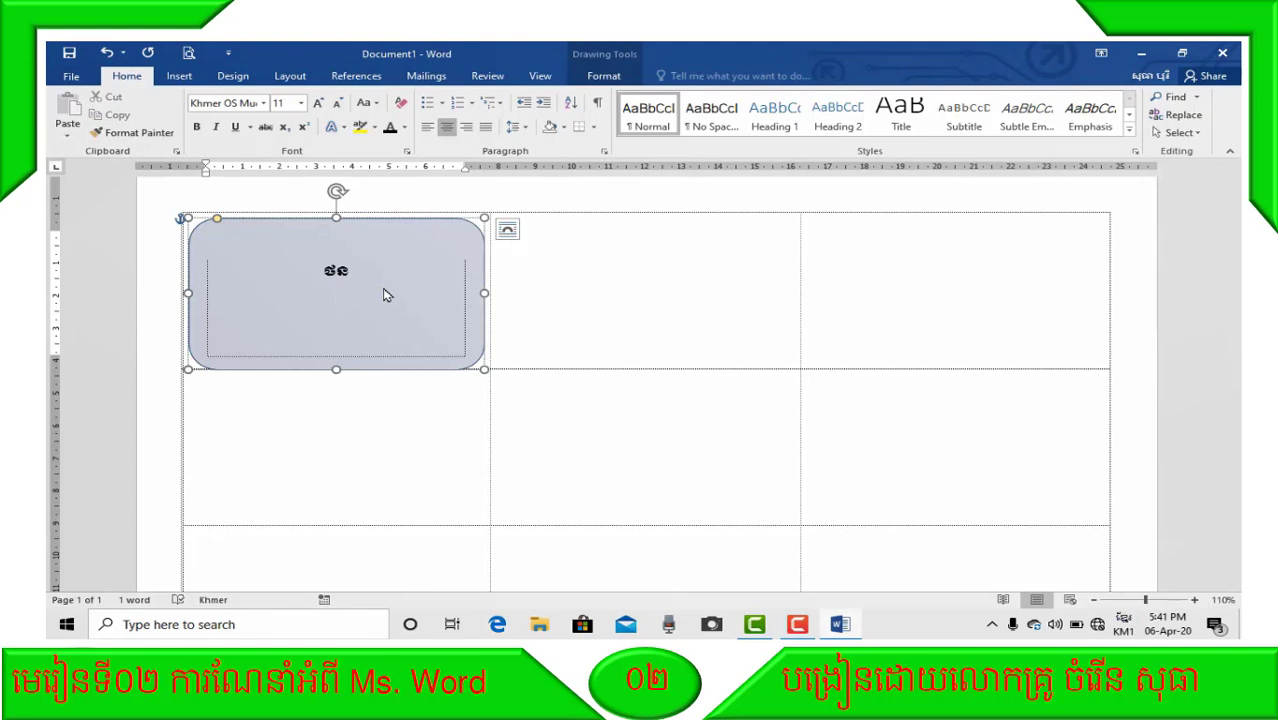
type("មា")
type("នរ")
type("ថយន្ត")
type("សម្រាប")
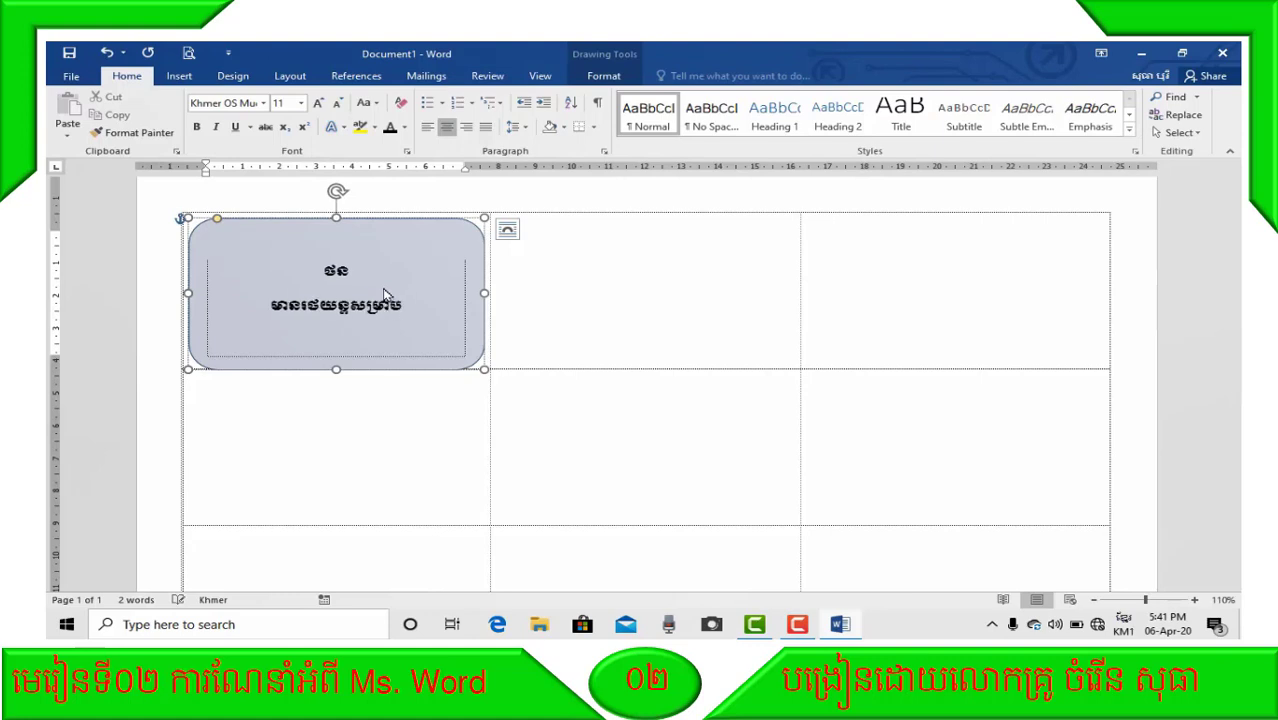
type("់ដឹកអ្ន")
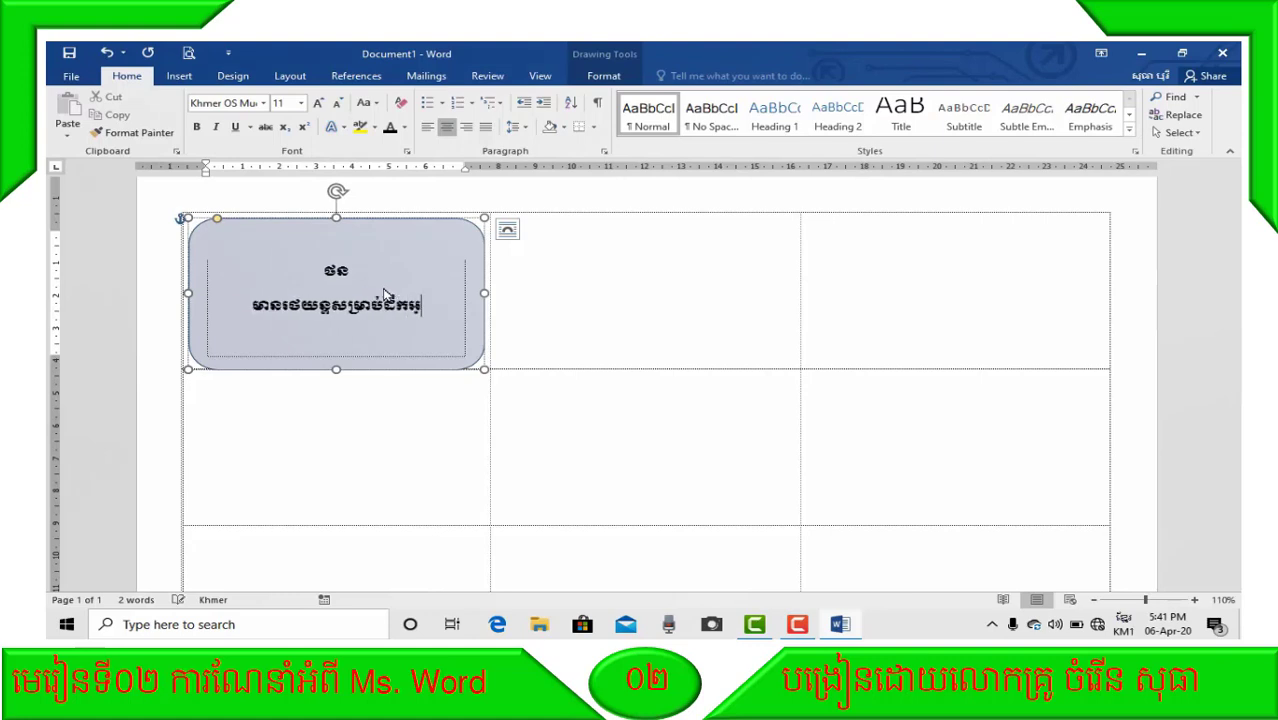
type("ក")
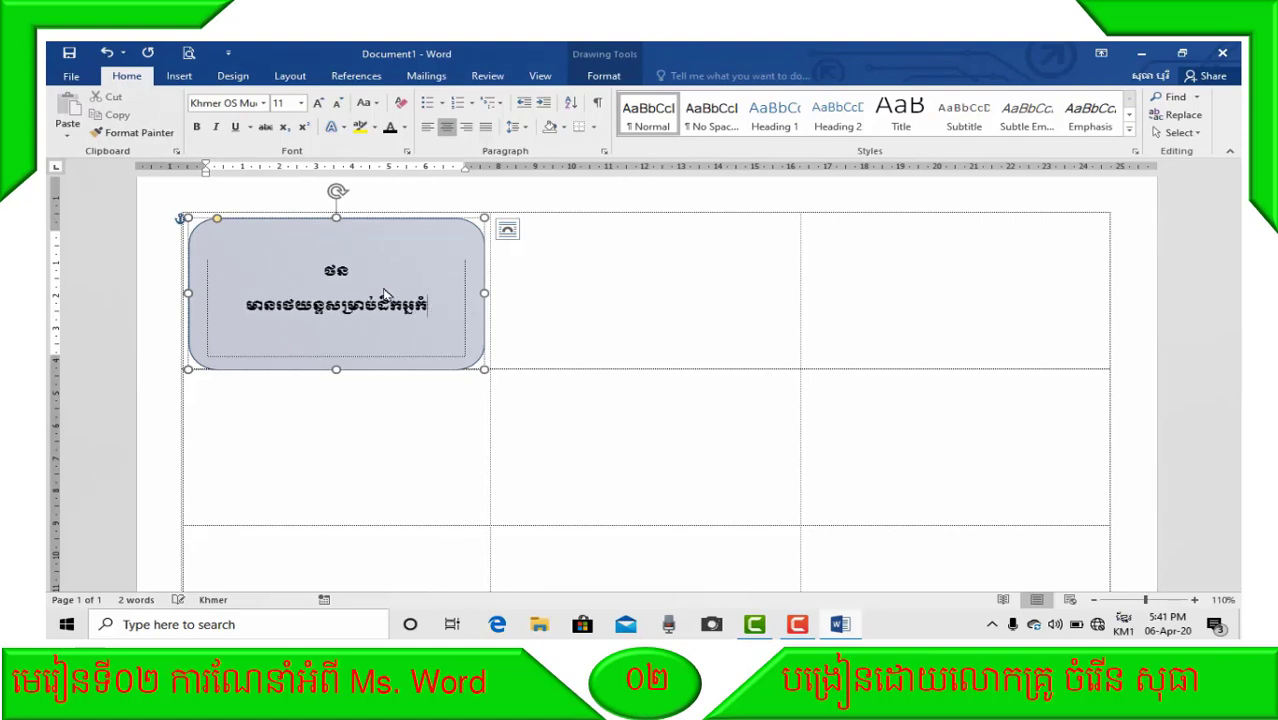
type("ដៅ")
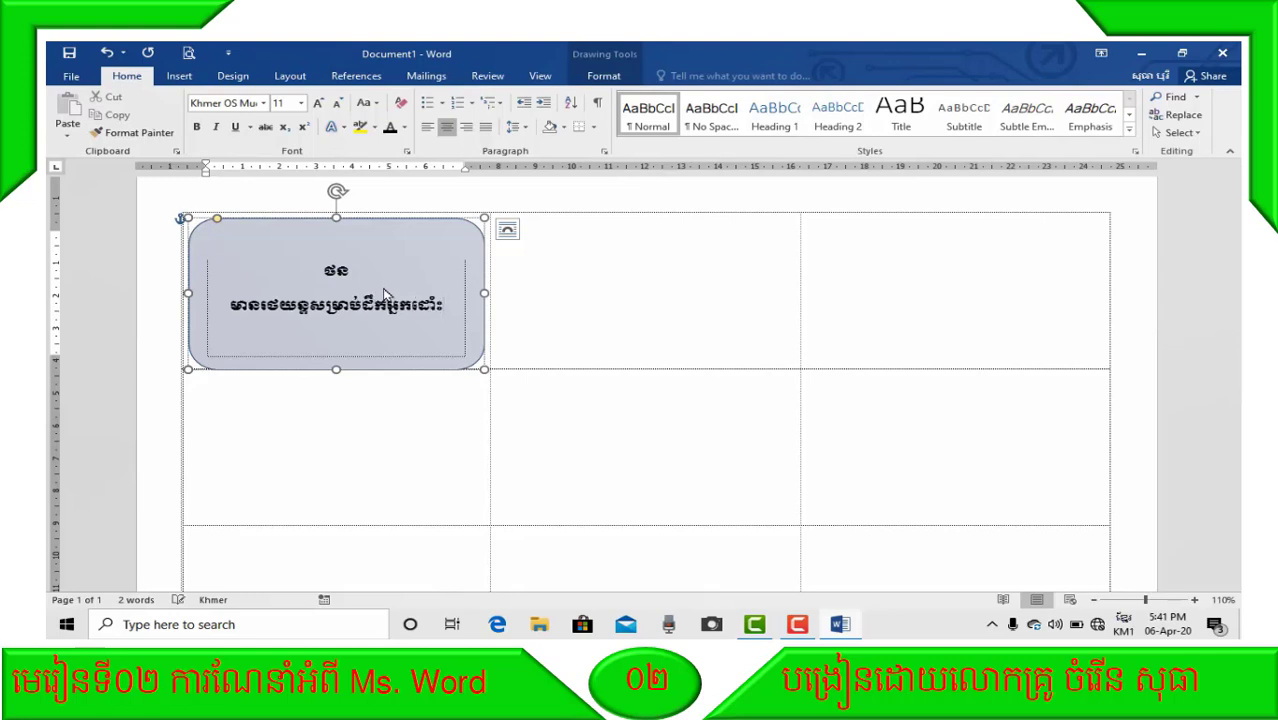
key("BackSpace")
type("ំណើរ")
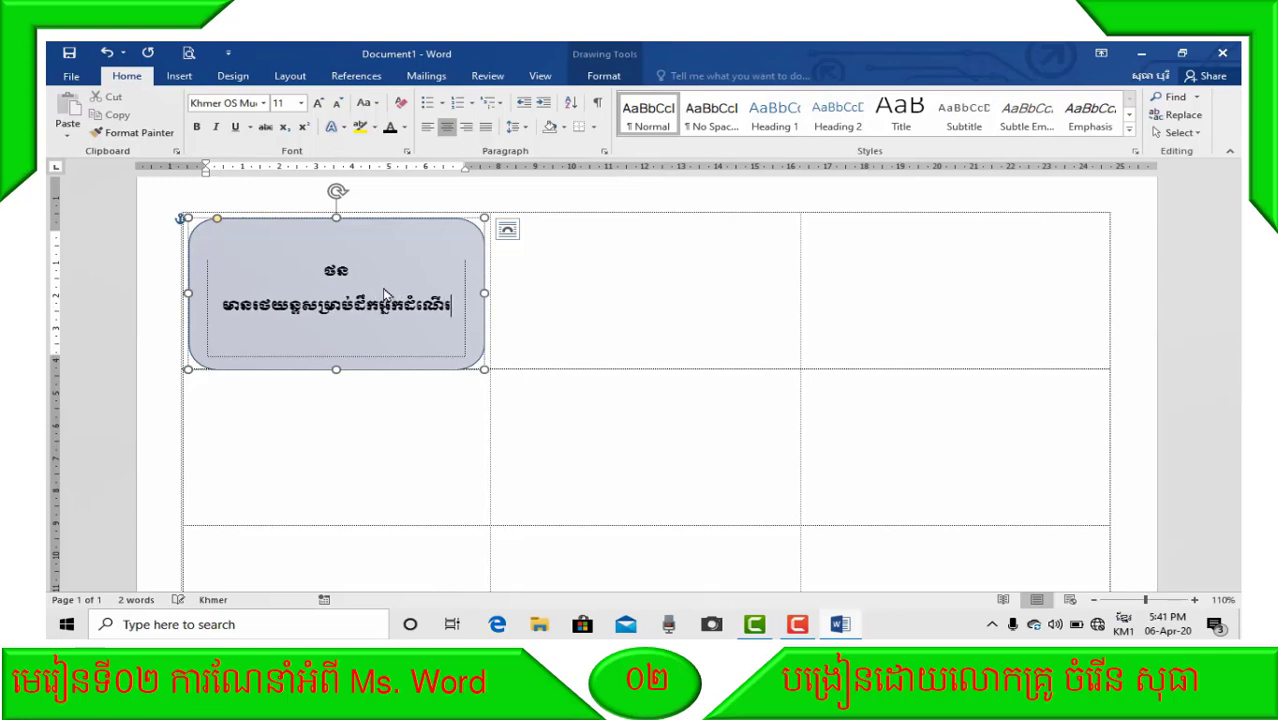
Add a third line with 'Tel:' and the phone number, typed in English input without hyperlink formatting.
key("Return")
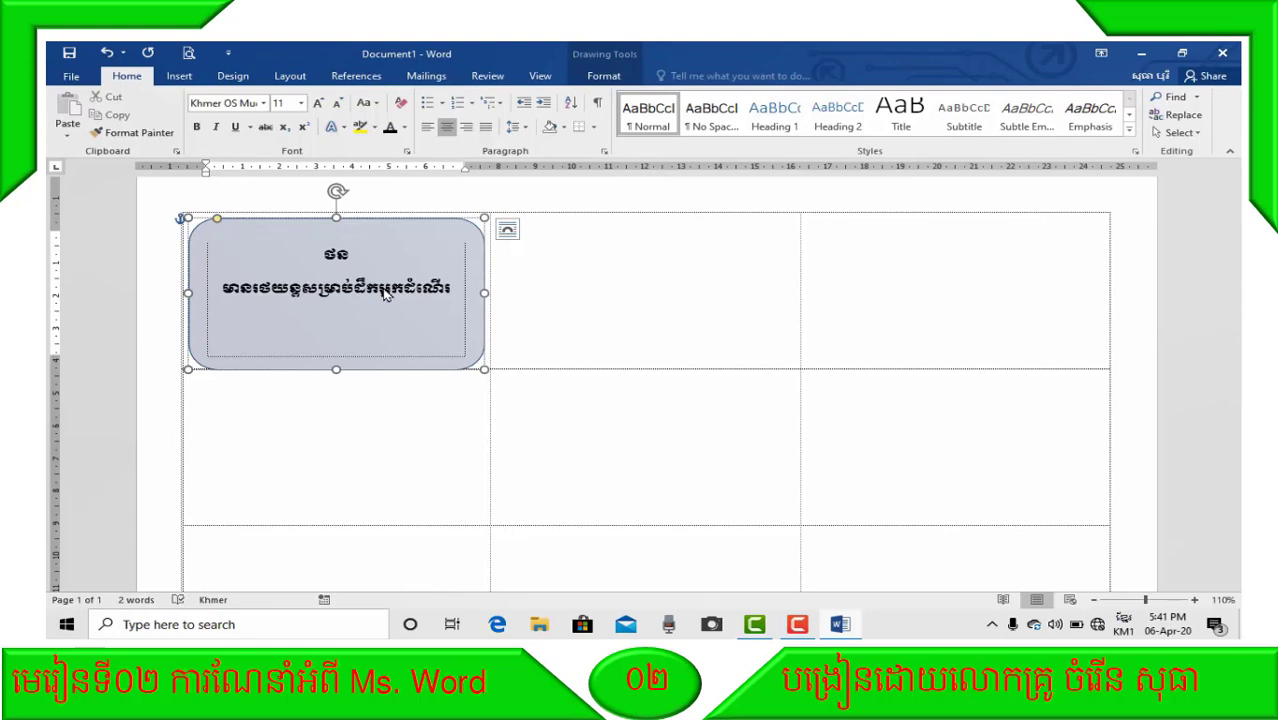
key("alt+shift")
key("alt+shift")
type("T")
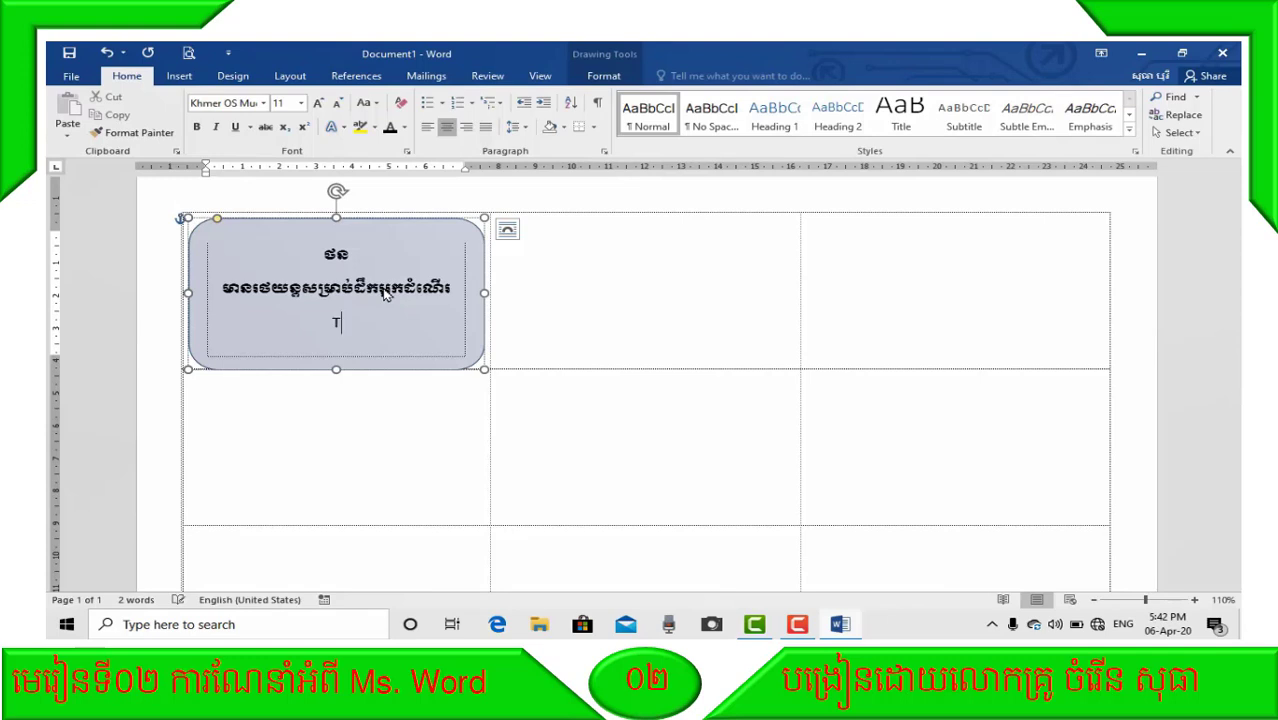
type("el:")
type("012")
key("ctrl+z")
key("BackSpace")
key("BackSpace")
key("BackSpace")
key("BackSpace")
type(":")
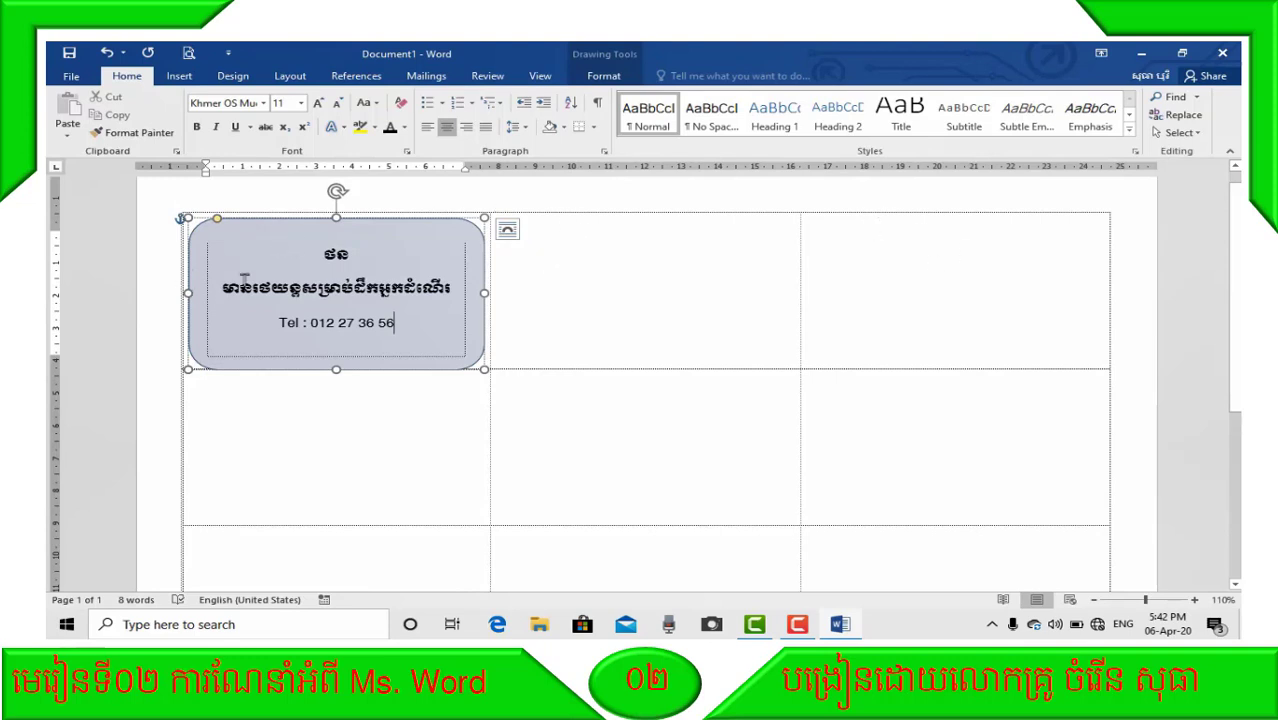
Copy the finished first label into every label cell with Update Labels, then reselect the first label's shape.
left_click(1121, 258)
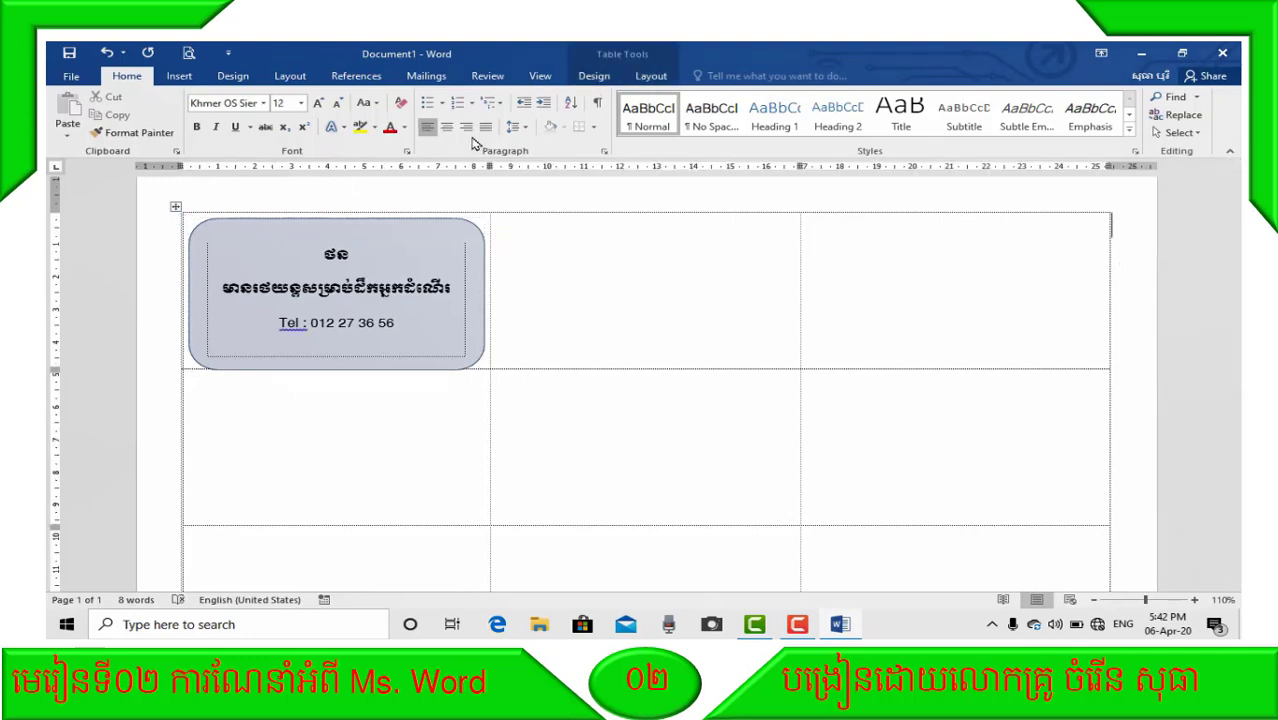
left_click(435, 82)
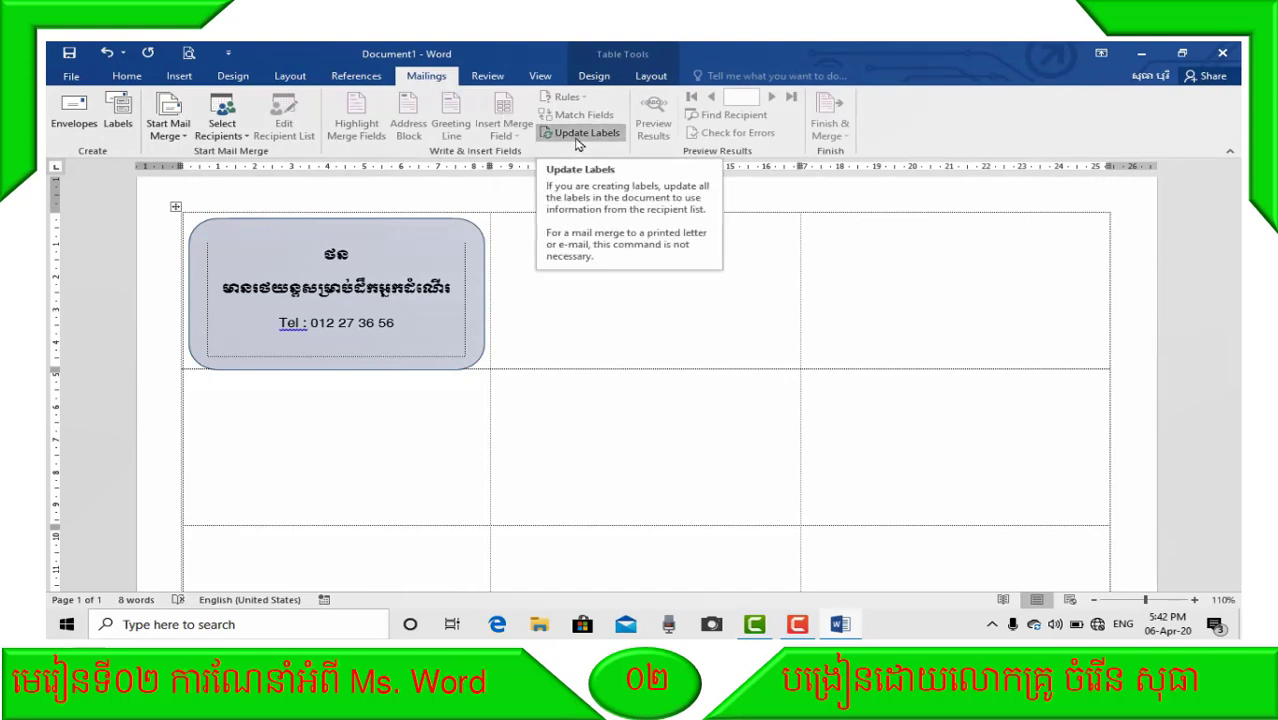
left_click(577, 133)
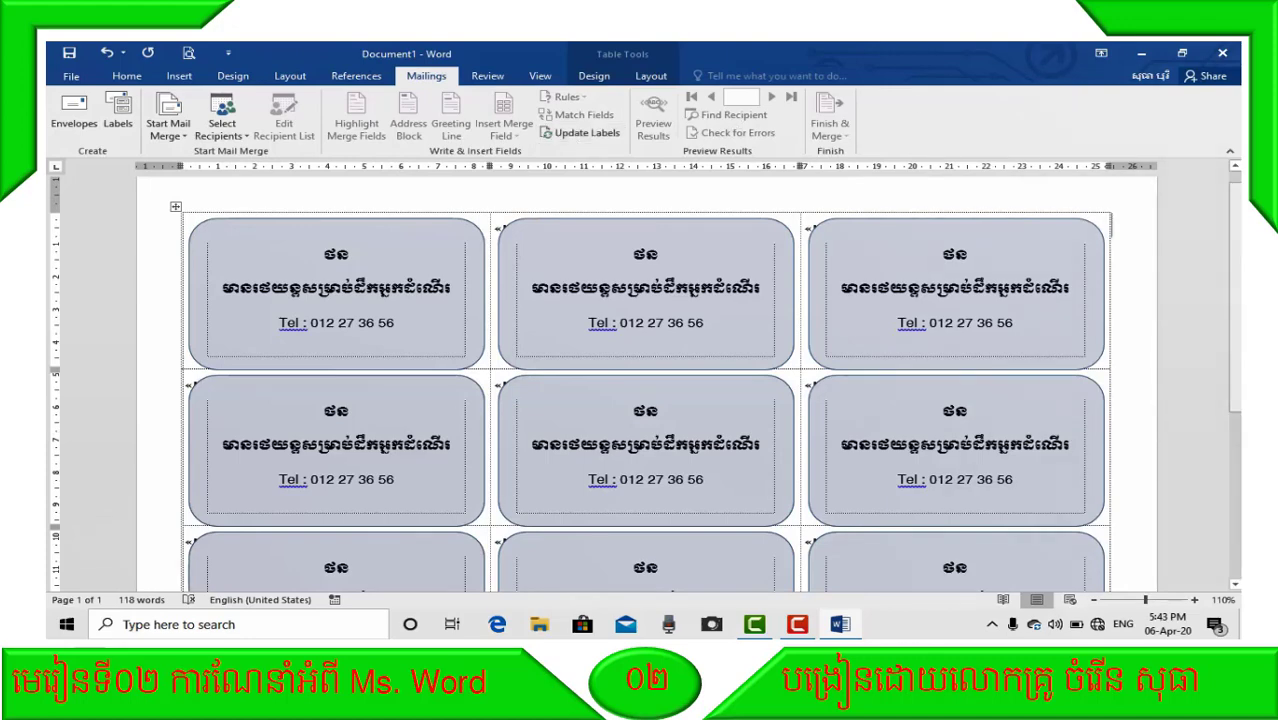
scroll(1240, 378, "down", 3)
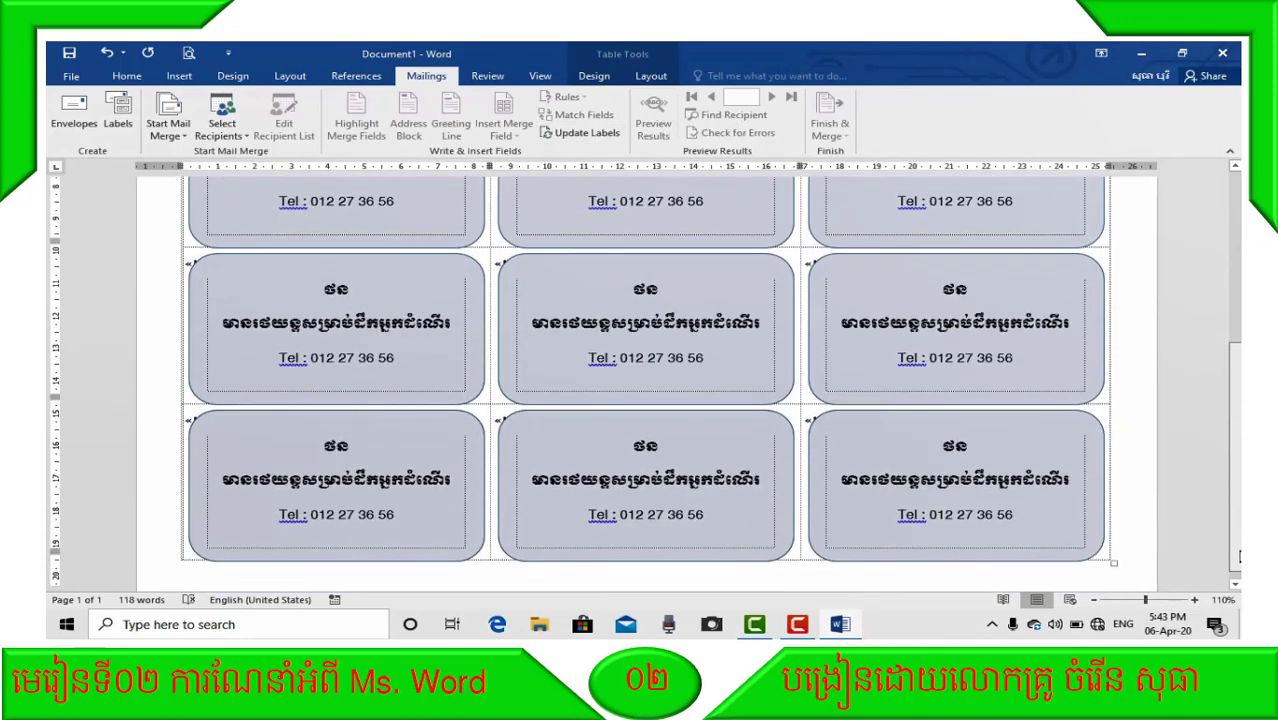
scroll(1237, 329, "up", 3)
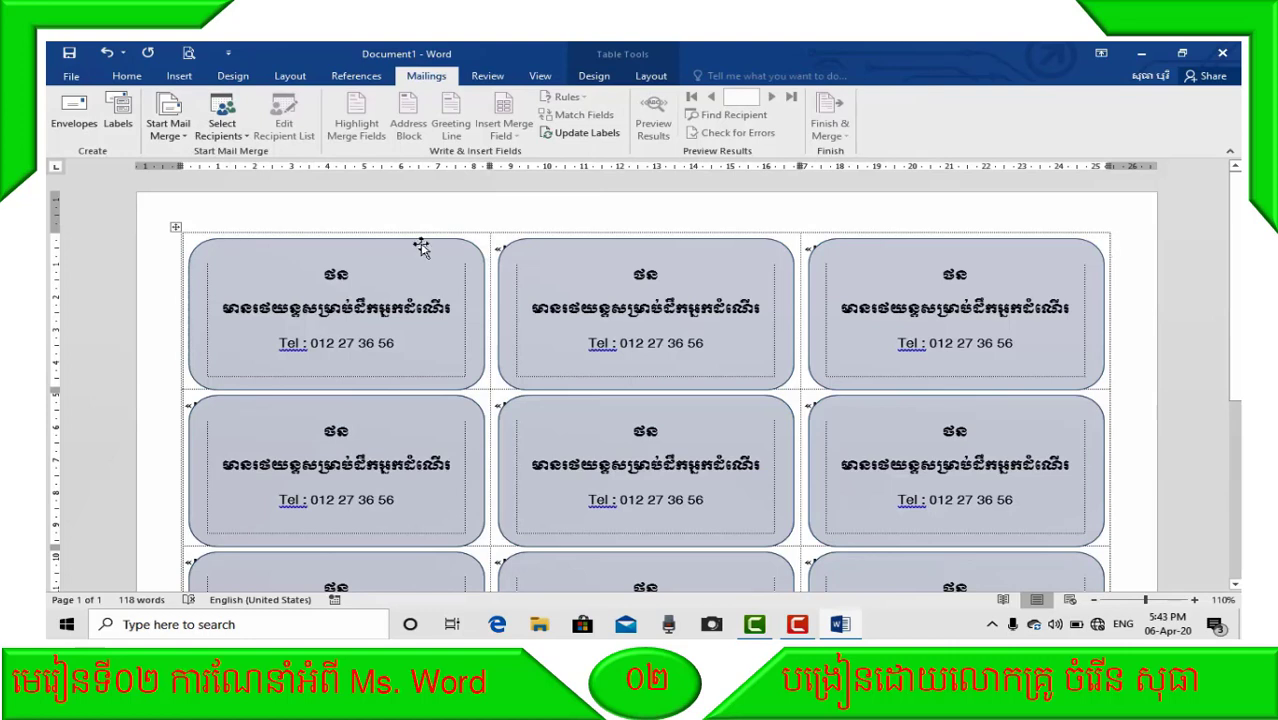
left_click(421, 247)
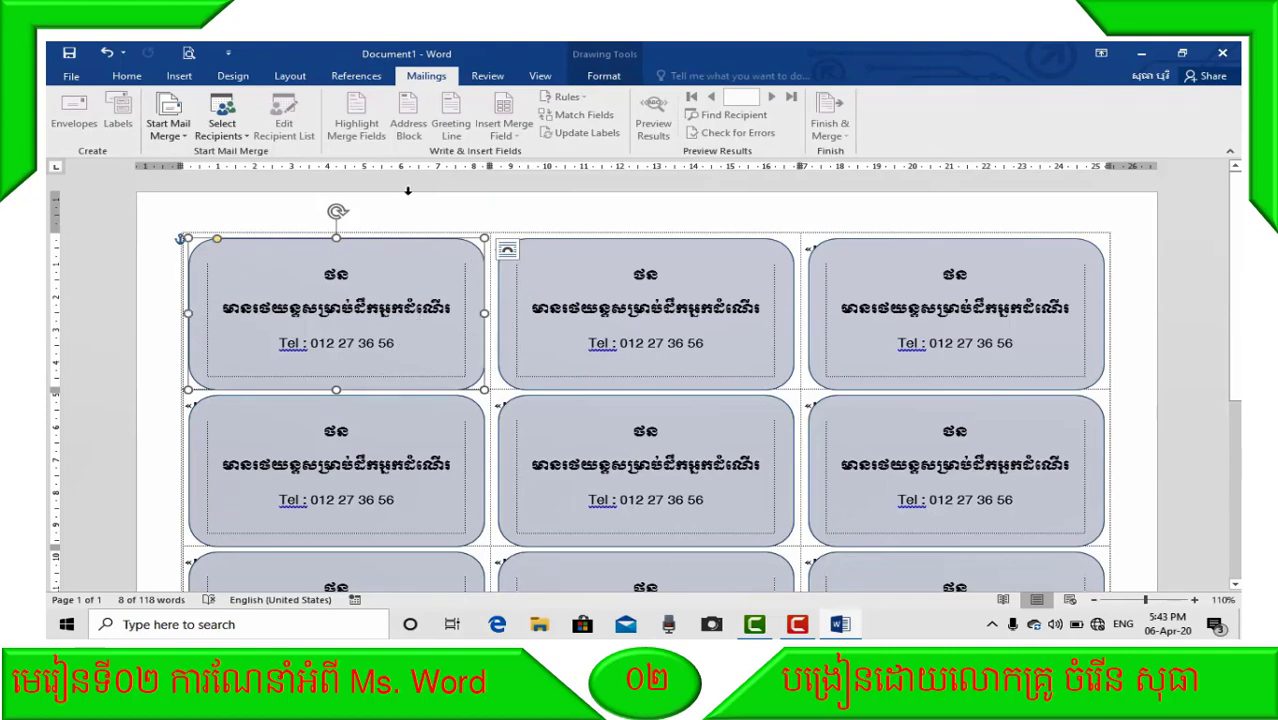
Give the first label's rounded shape a light-blue fill.
left_click(616, 77)
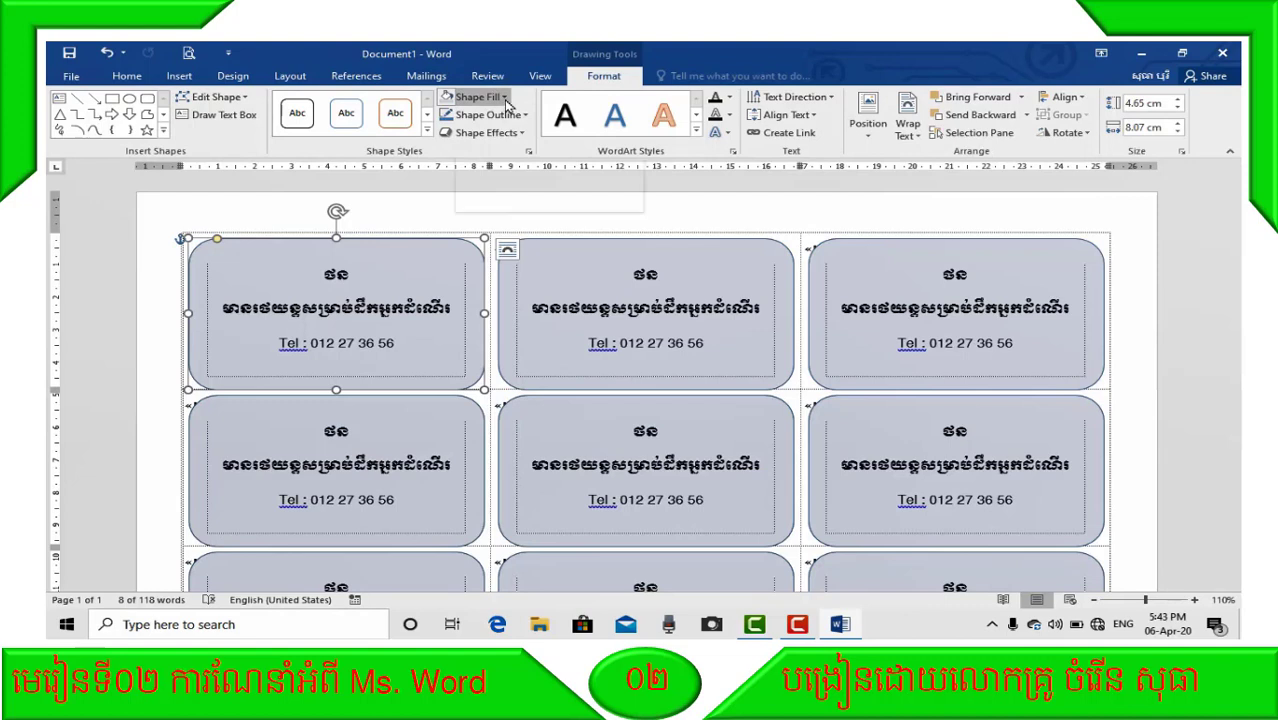
left_click(505, 97)
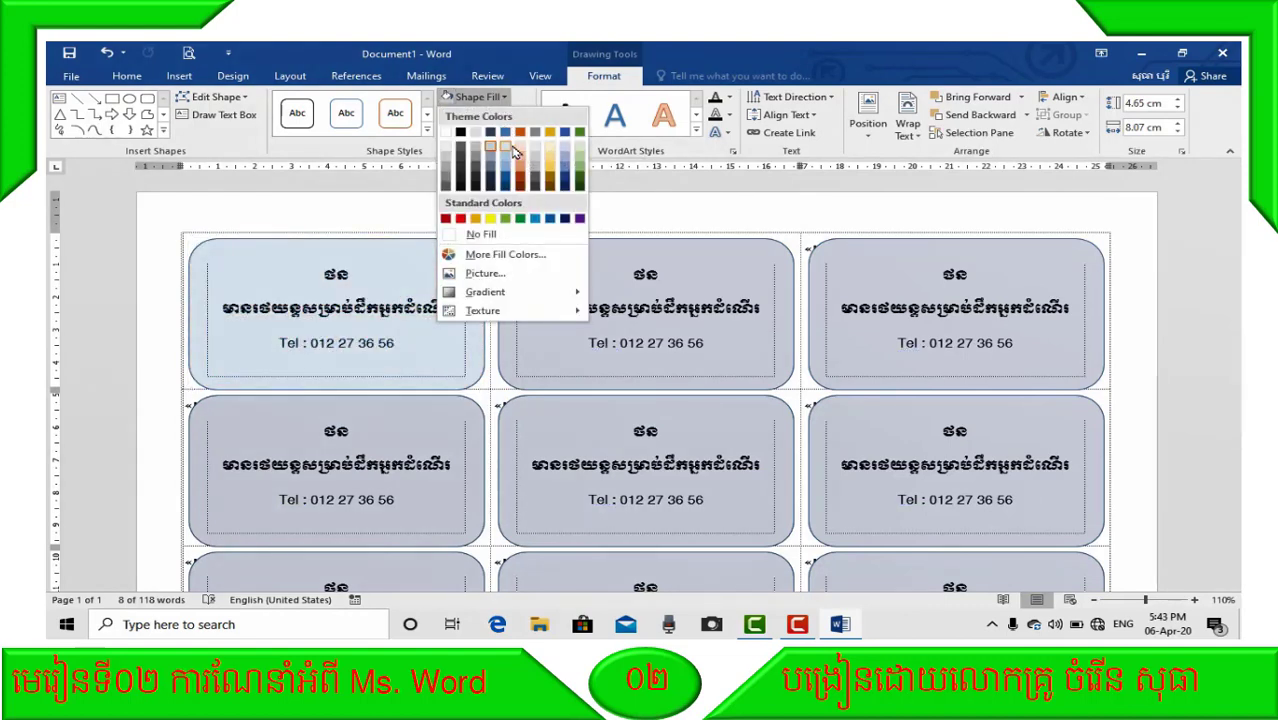
left_click(511, 148)
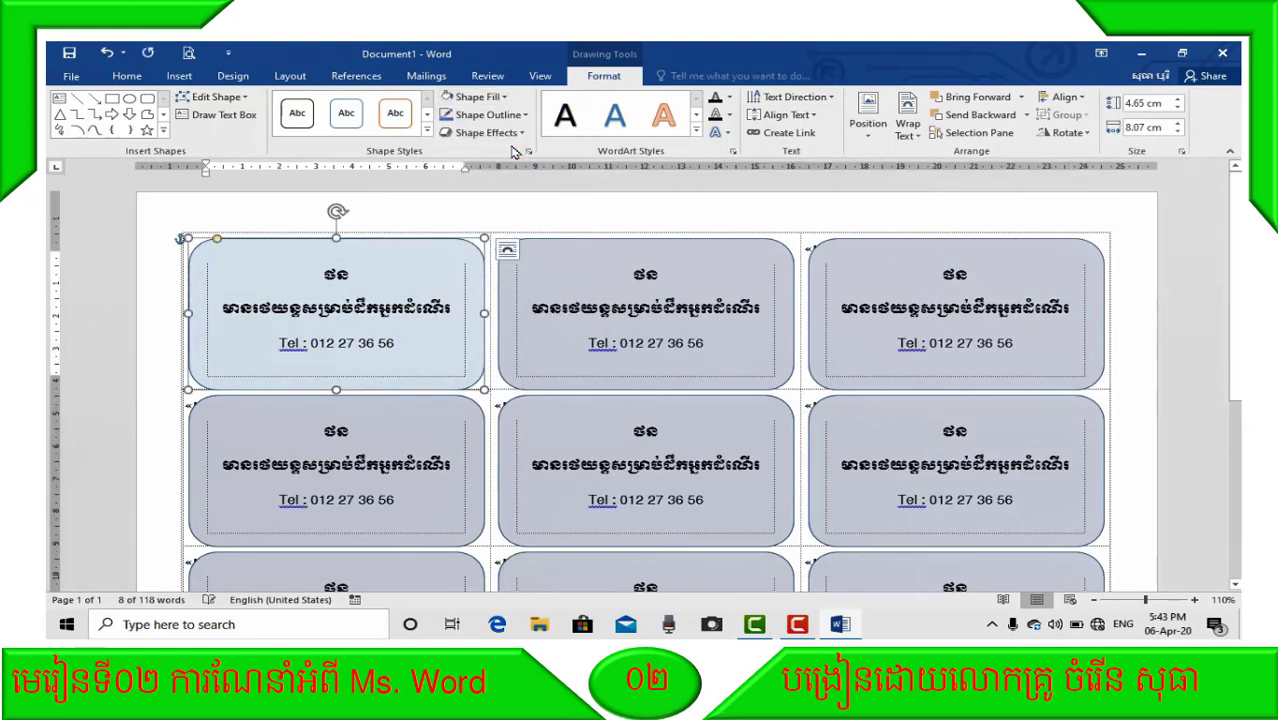
Insert an extra Khmer syllable before the original word on the first label's top line.
left_click(322, 273)
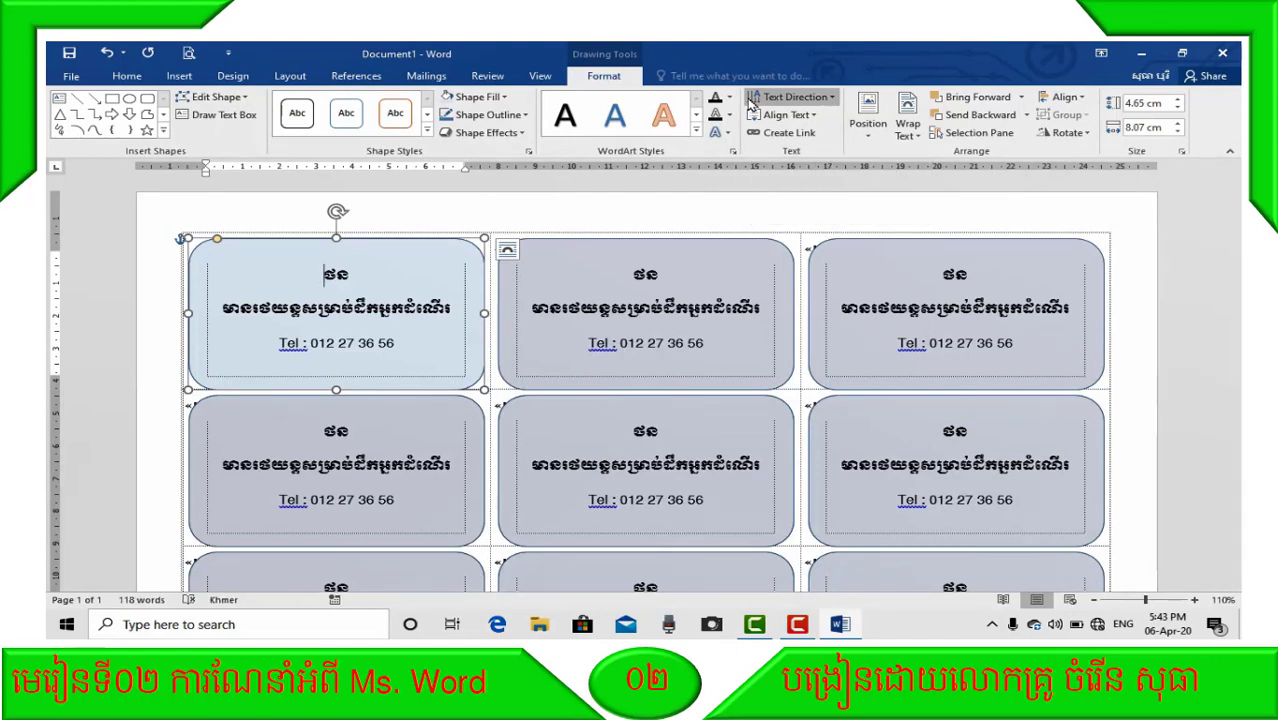
type("S=")
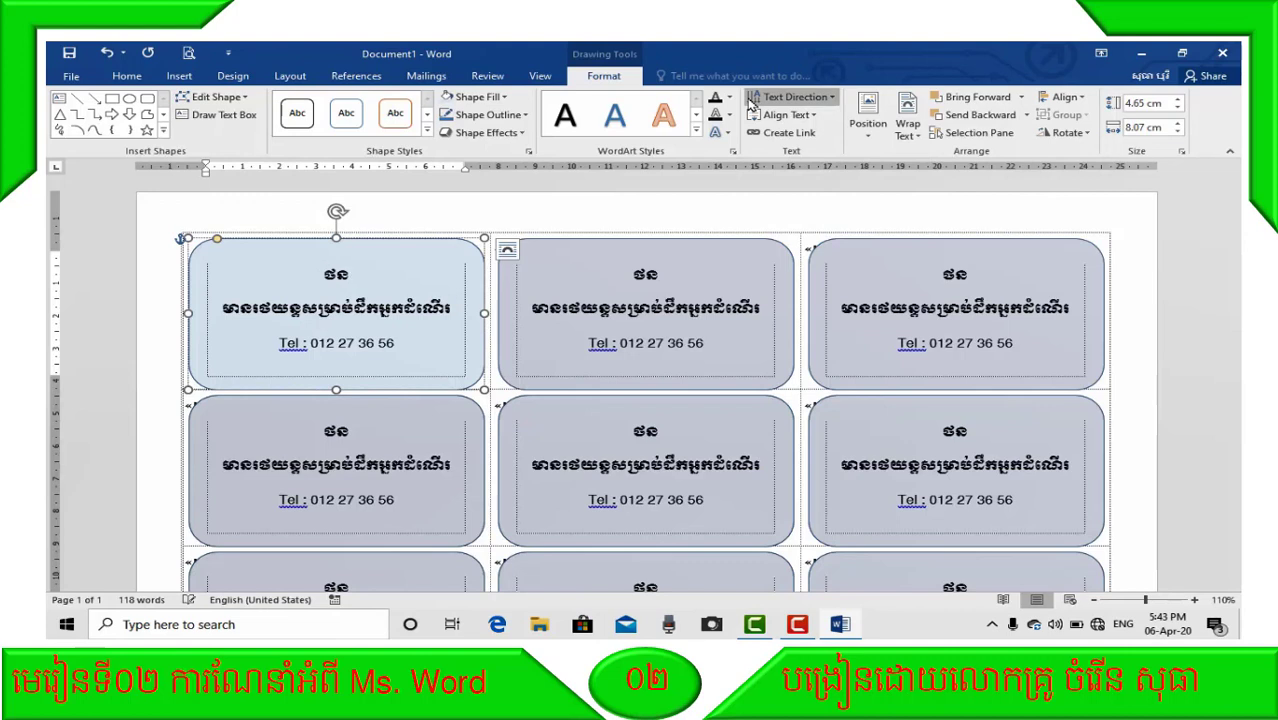
key("alt+shift")
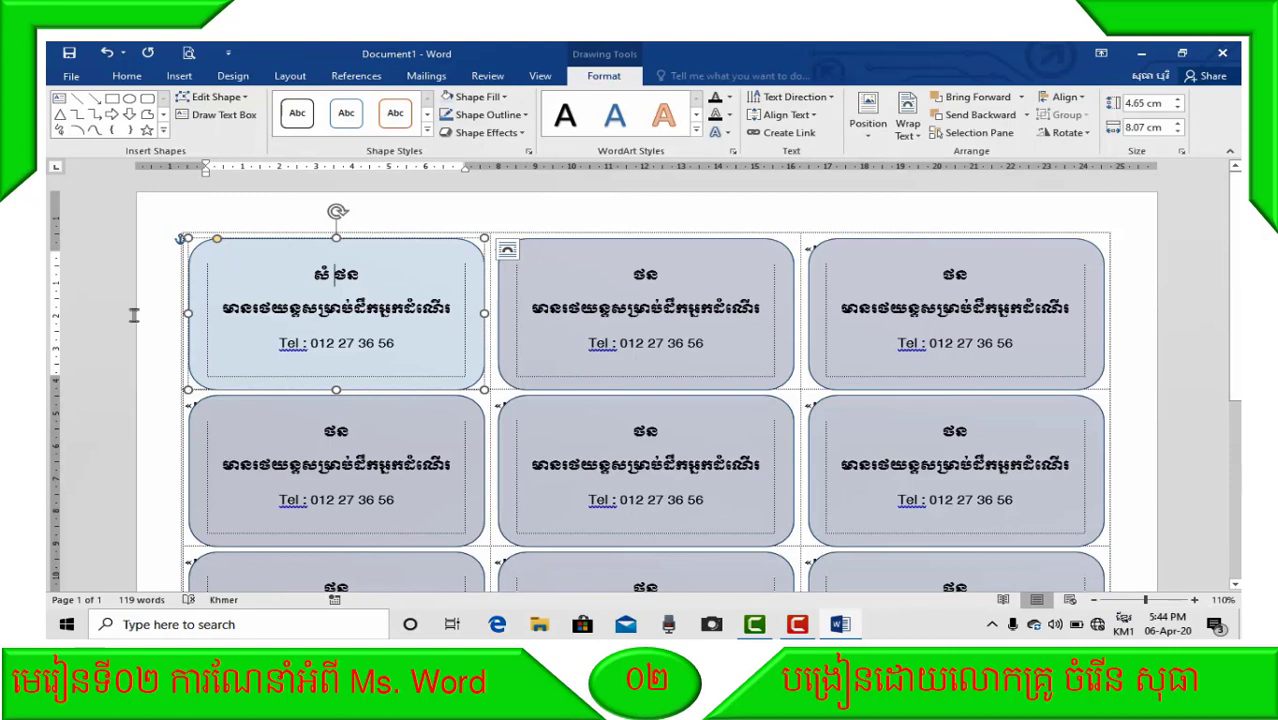
Update all labels to copy the first label's light-blue fill and extended Khmer top line.
left_click(1136, 305)
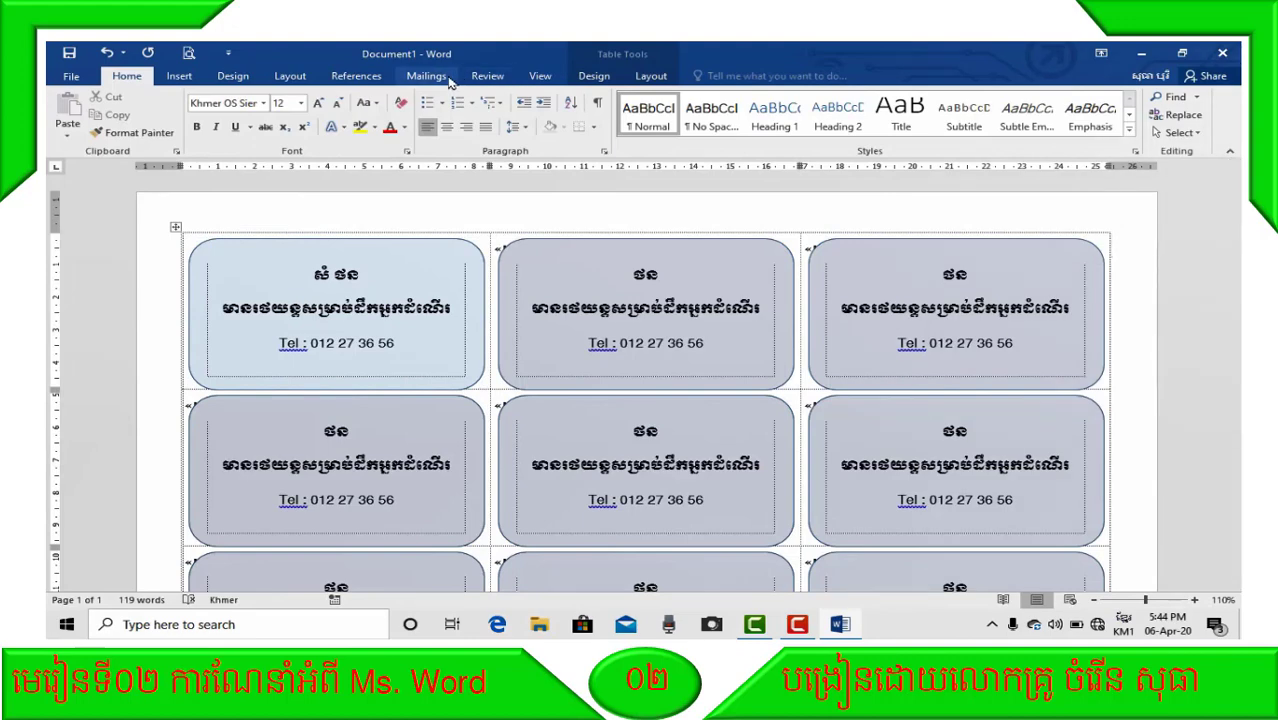
left_click(450, 84)
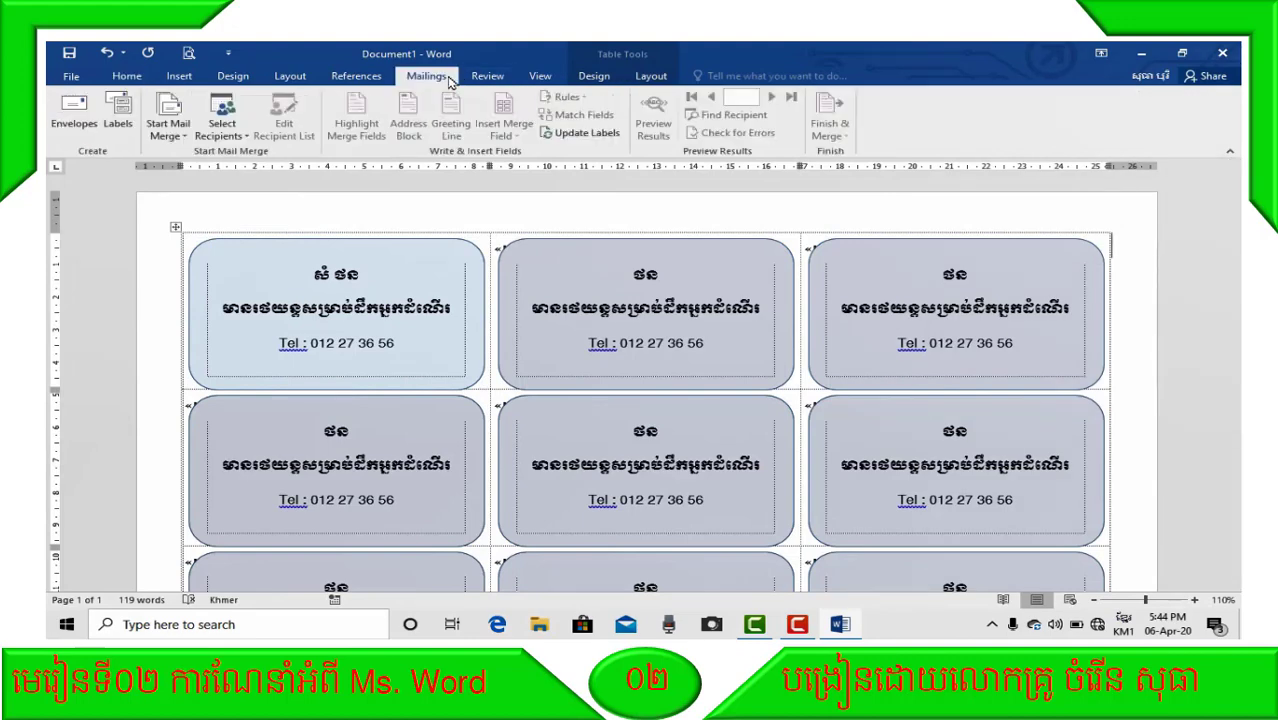
left_click(592, 134)
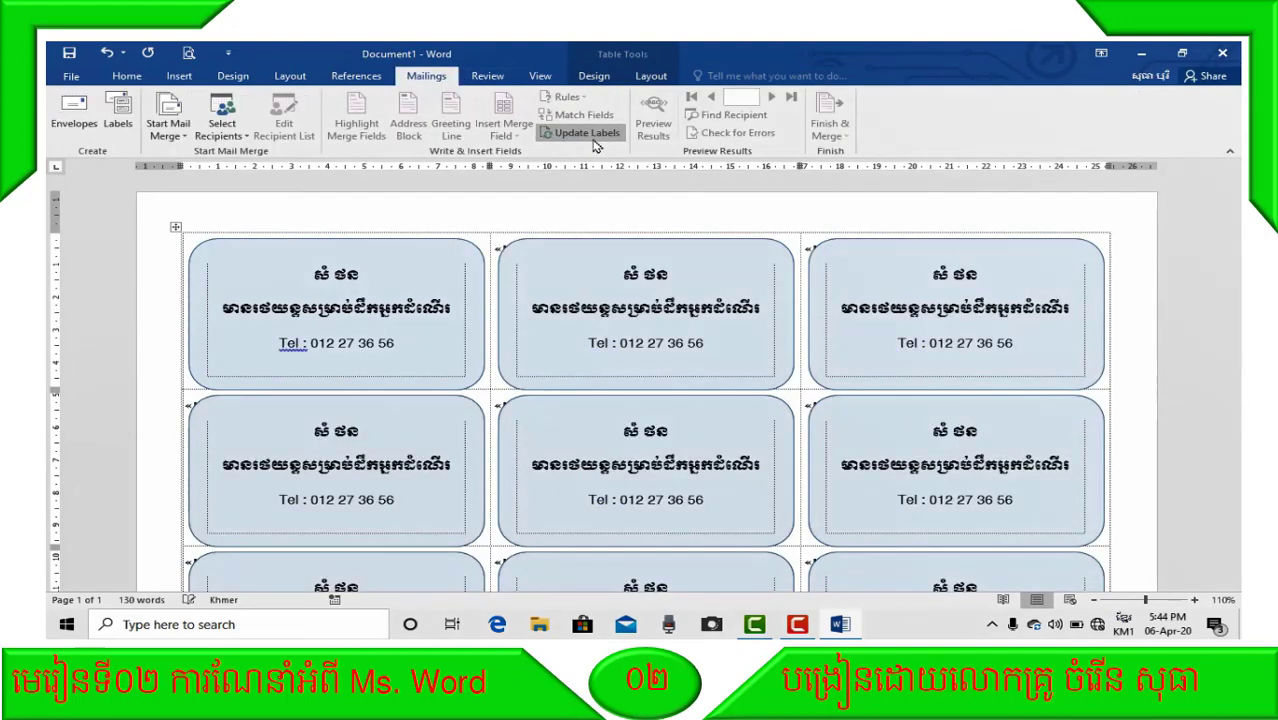